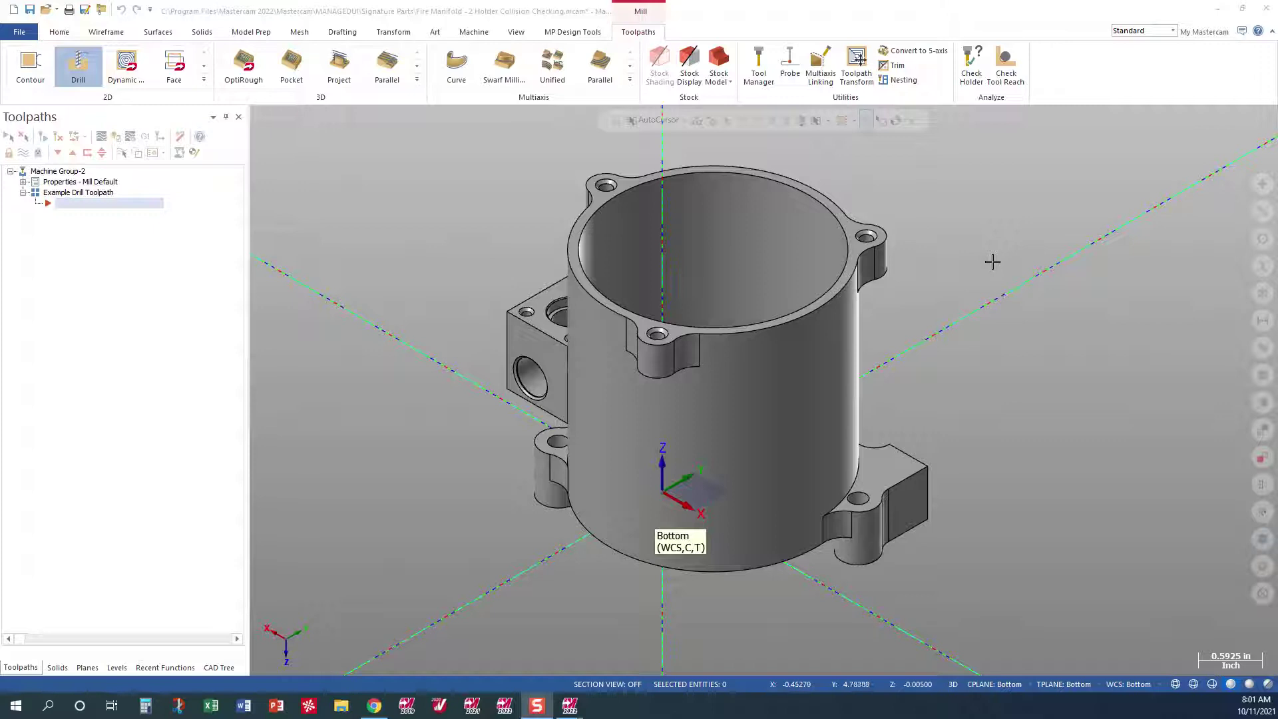
# Step: Start a Drill toolpath and select all matching 0.136 diameter holes in the lugs on the cylinder's upper rim
pyautogui.scroll(-1, 998, 271)
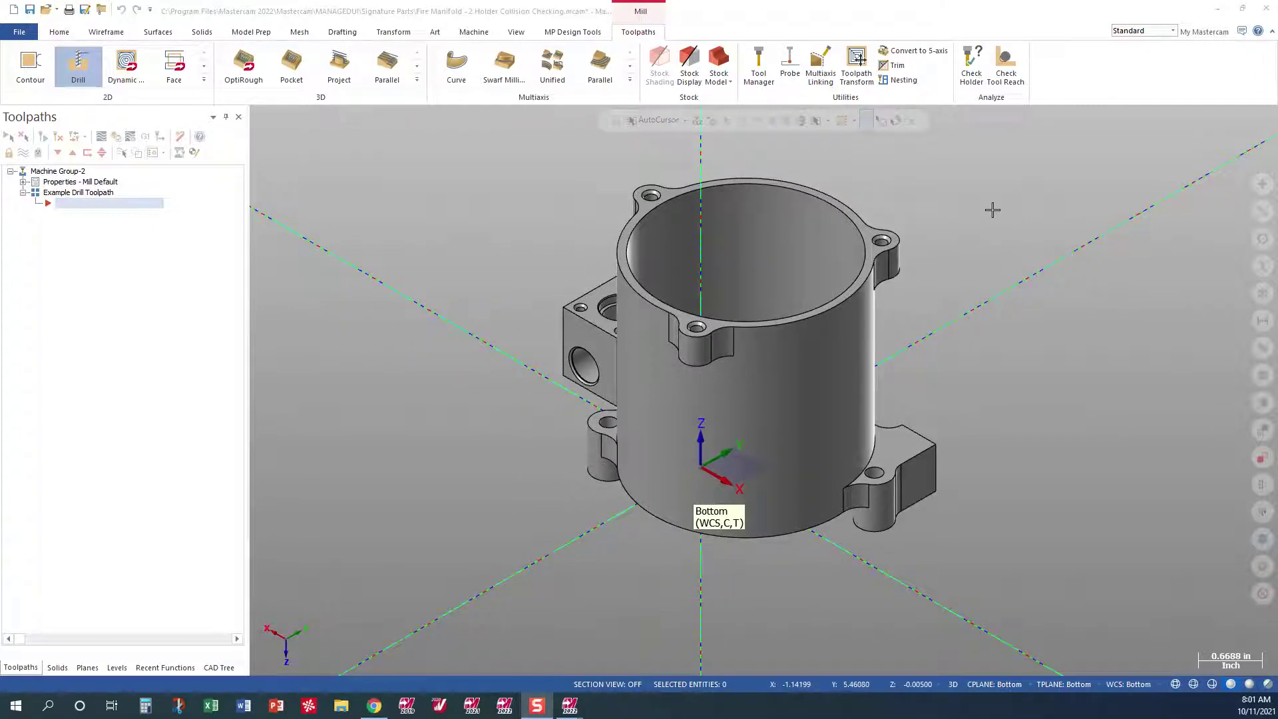
pyautogui.moveTo(991, 210); pyautogui.dragTo(996, 197, button='middle')
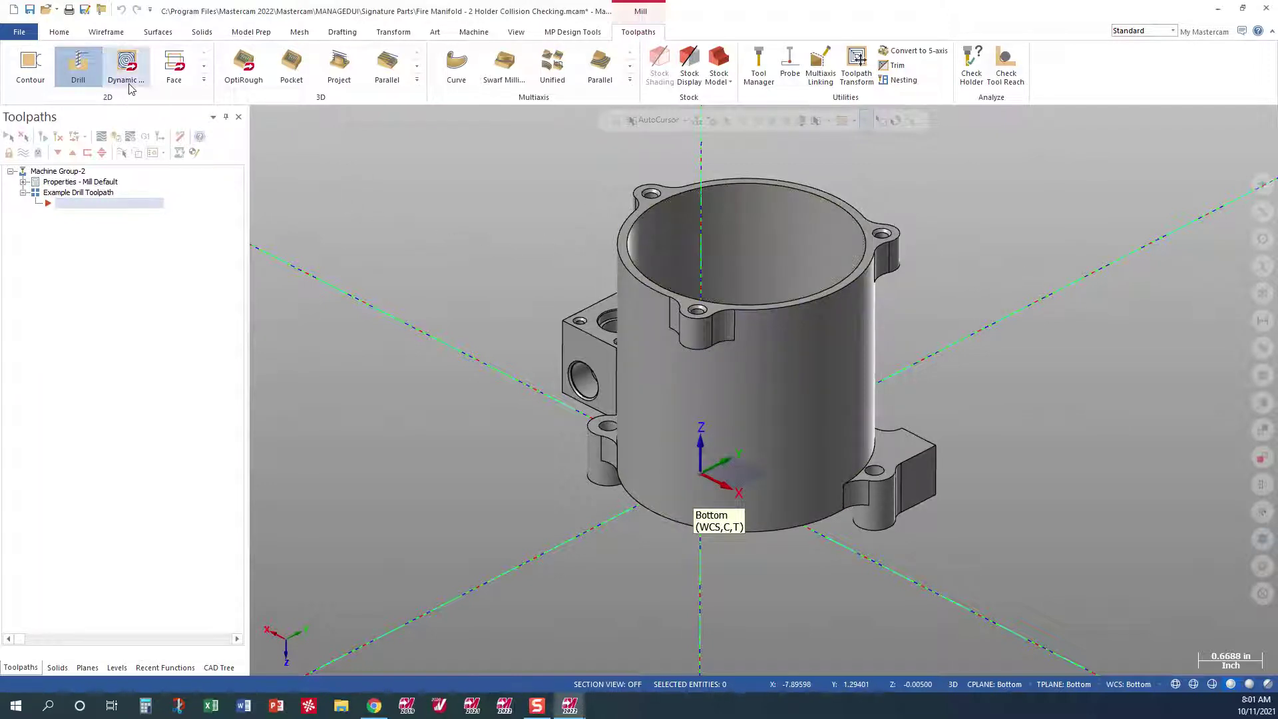
pyautogui.click(80, 67)
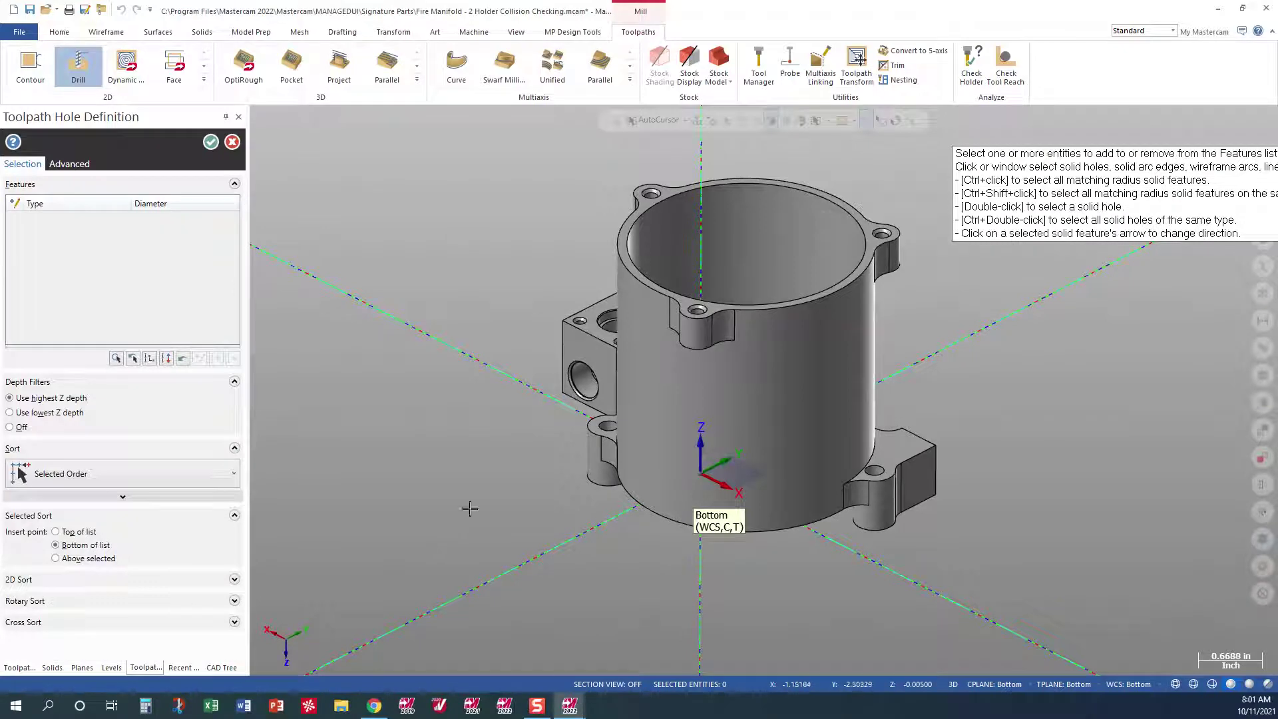
pyautogui.scroll(4, 655, 172)
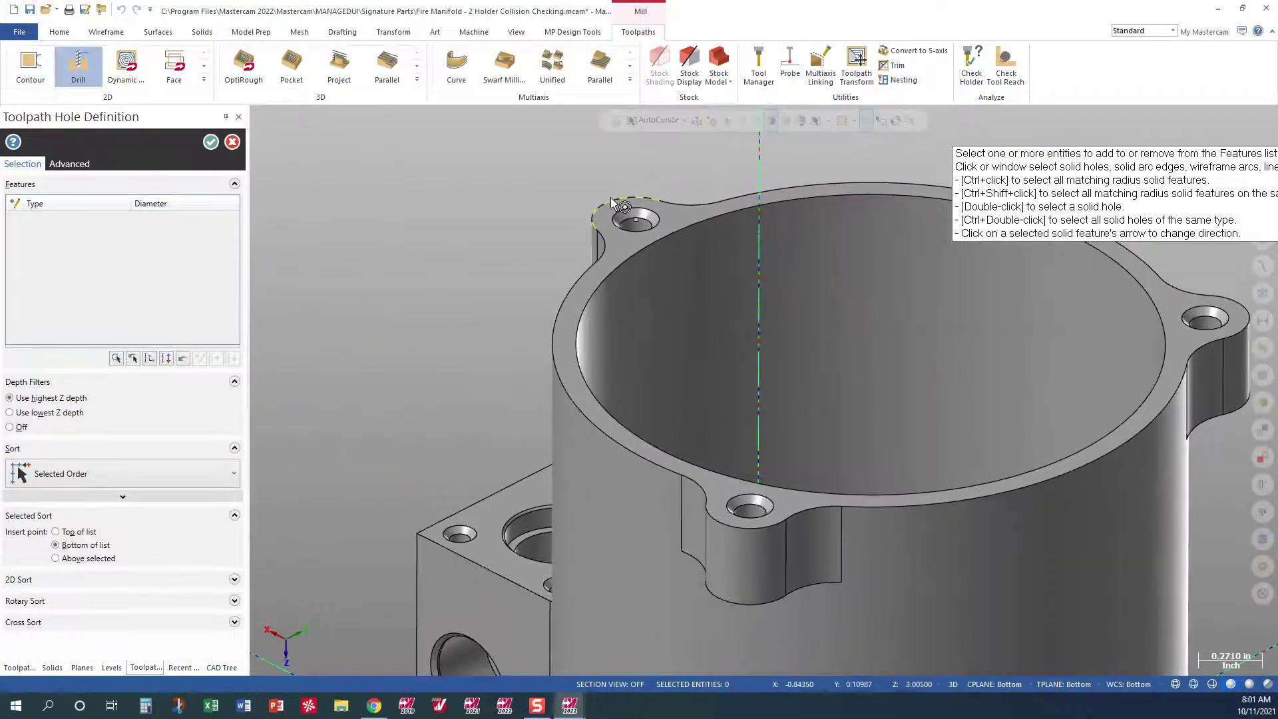
pyautogui.scroll(3, 479, 199)
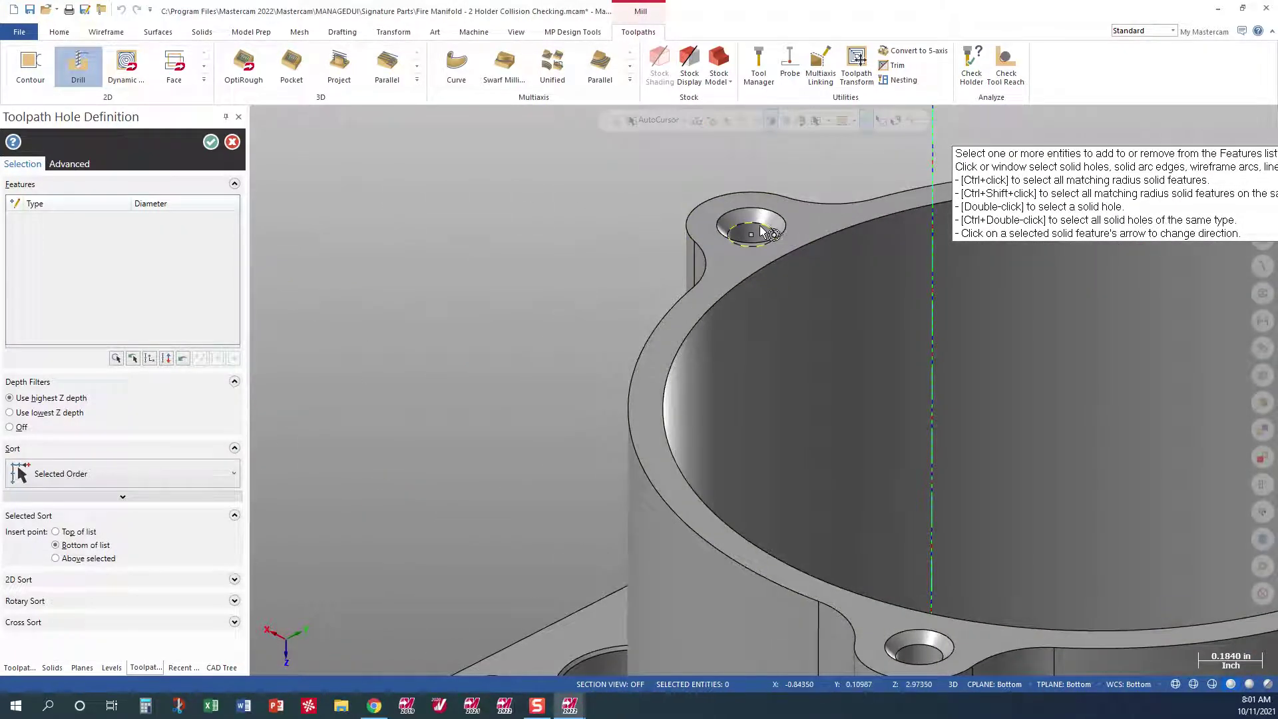
pyautogui.scroll(3, 770, 227)
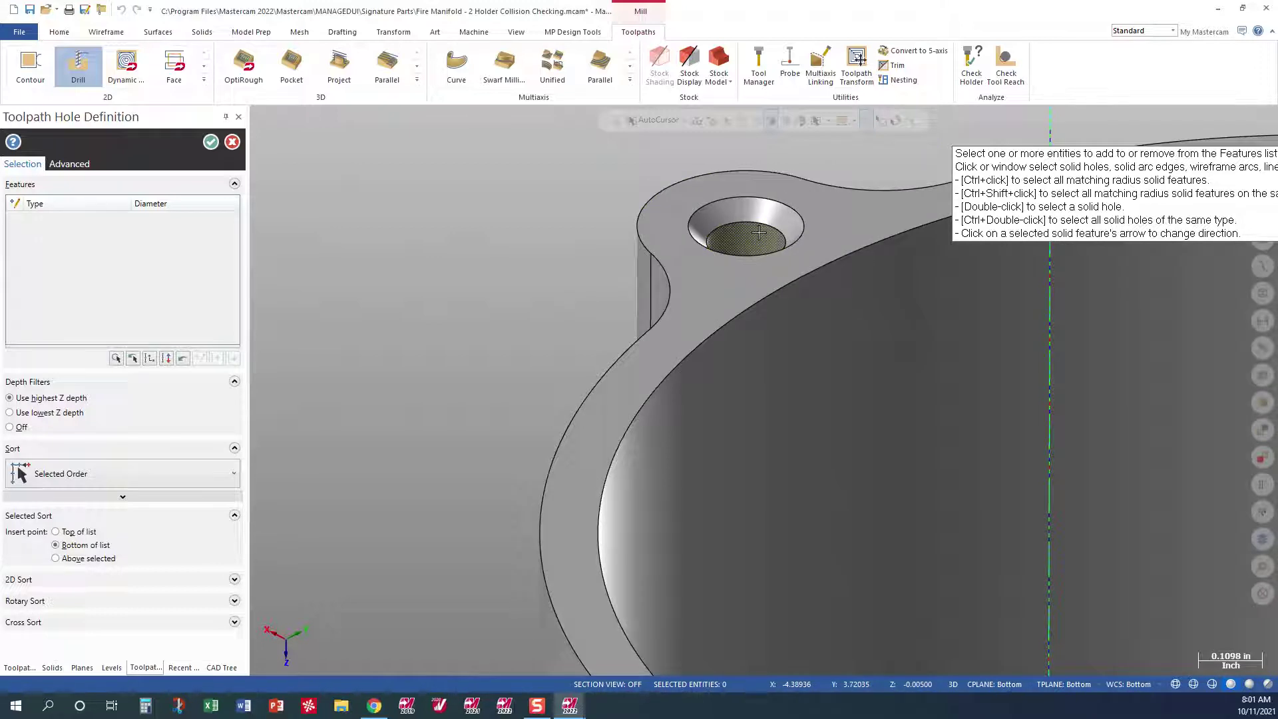
pyautogui.keyDown('ctrl'); pyautogui.doubleClick(758, 231); pyautogui.keyUp('ctrl')
pyautogui.scroll(-3, 745, 233)
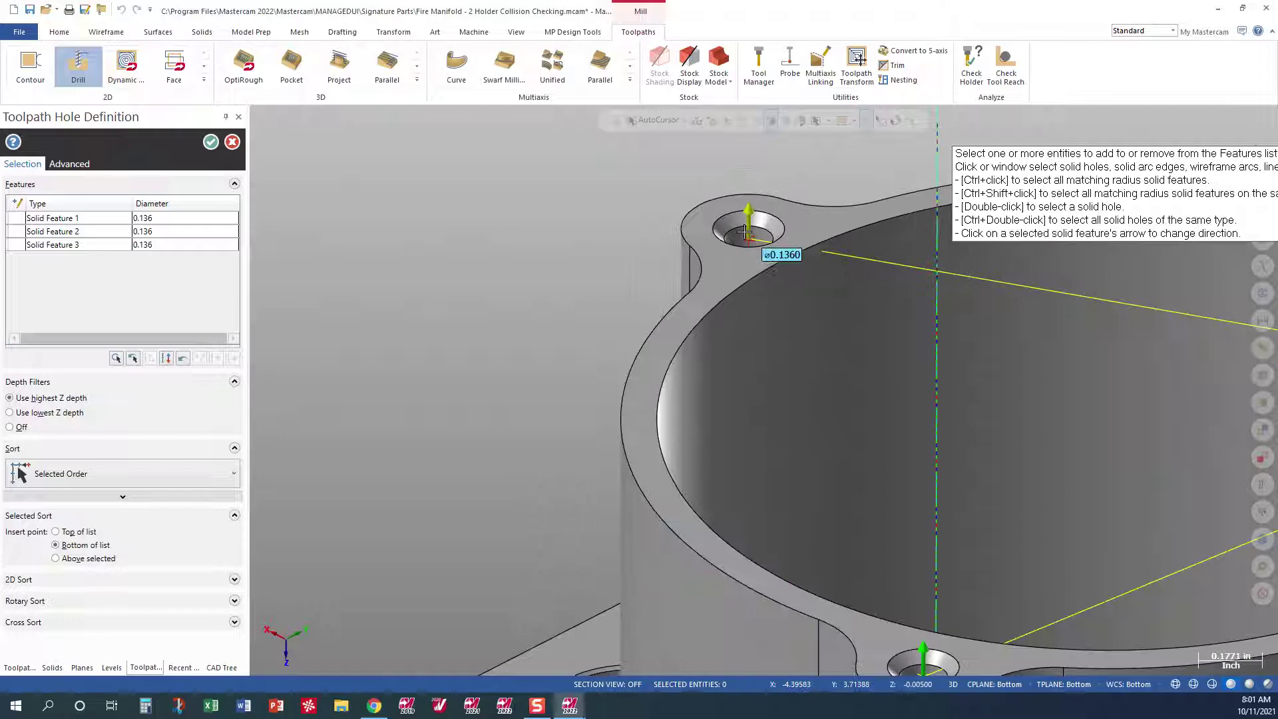
pyautogui.scroll(-3, 746, 233)
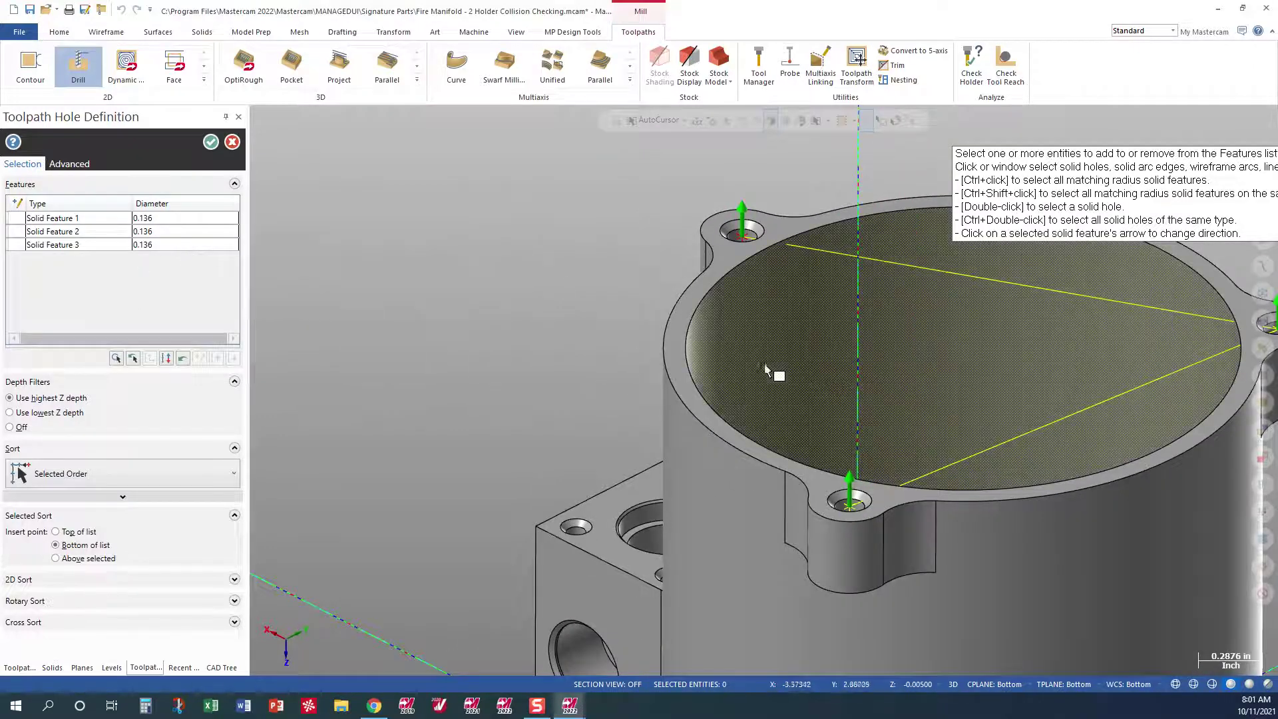
pyautogui.scroll(-2, 766, 371)
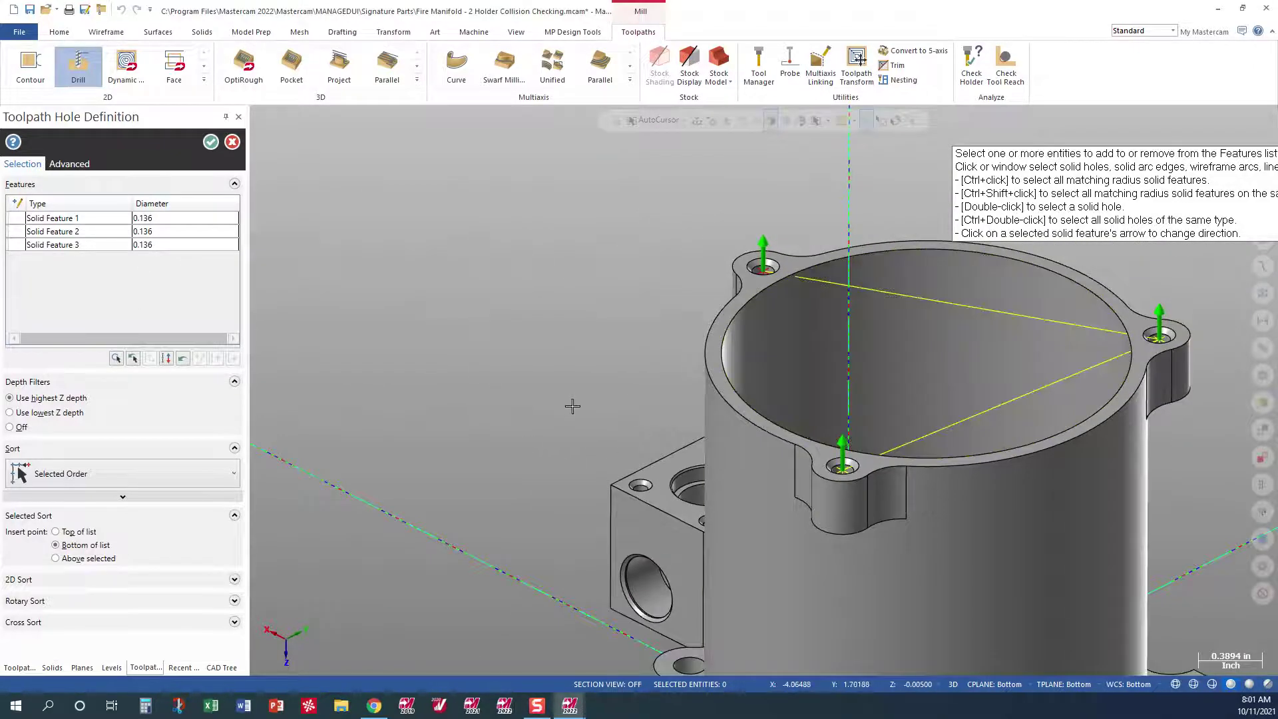
# Step: Add the three matching 0.089 diameter holes on the side block's upper face and accept the hole selection
pyautogui.moveTo(573, 406); pyautogui.dragTo(644, 468, button='middle')
pyautogui.scroll(7, 643, 509)
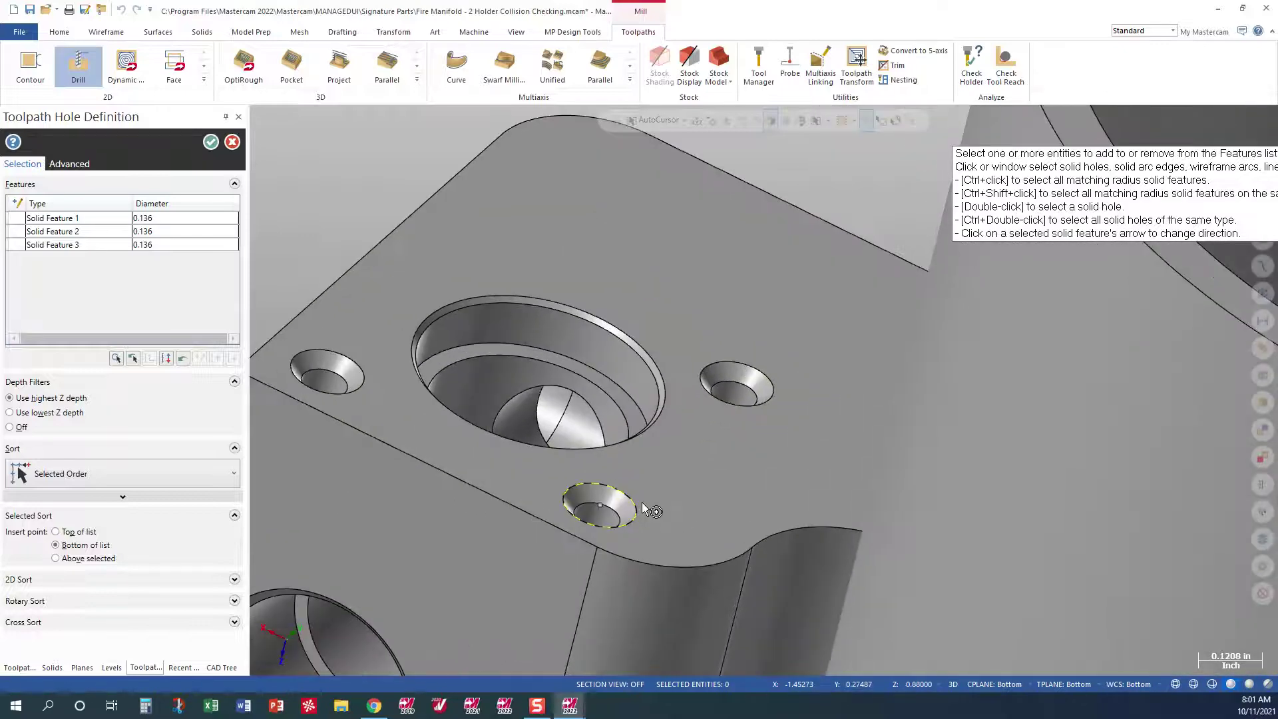
pyautogui.scroll(4, 643, 509)
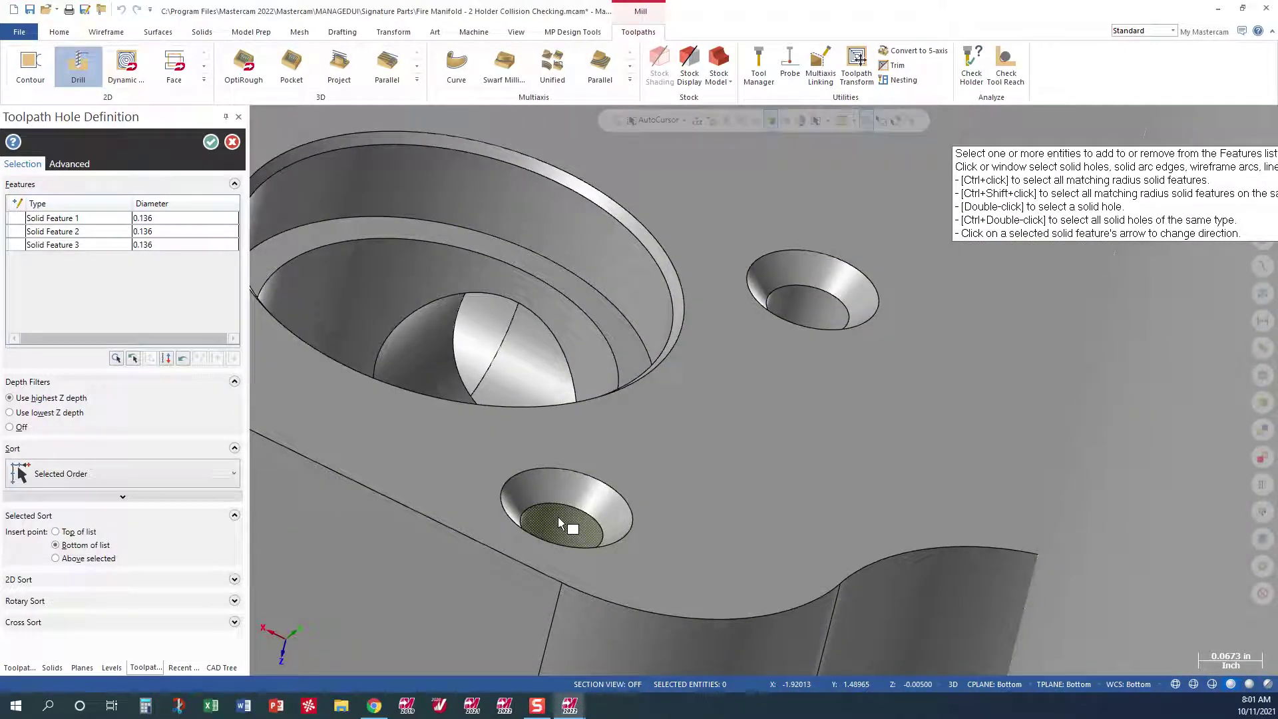
pyautogui.keyDown('ctrl'); pyautogui.click(559, 523); pyautogui.keyUp('ctrl')
pyautogui.scroll(-7, 692, 505)
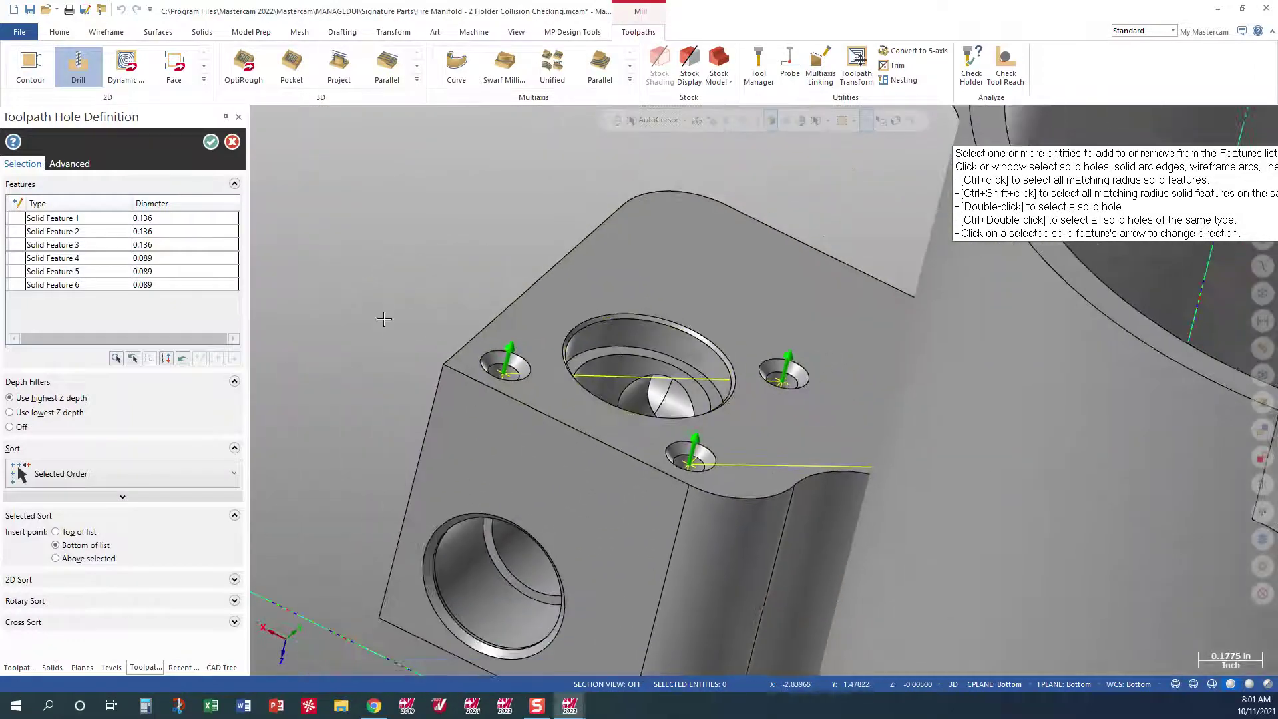
pyautogui.scroll(-3, 615, 399)
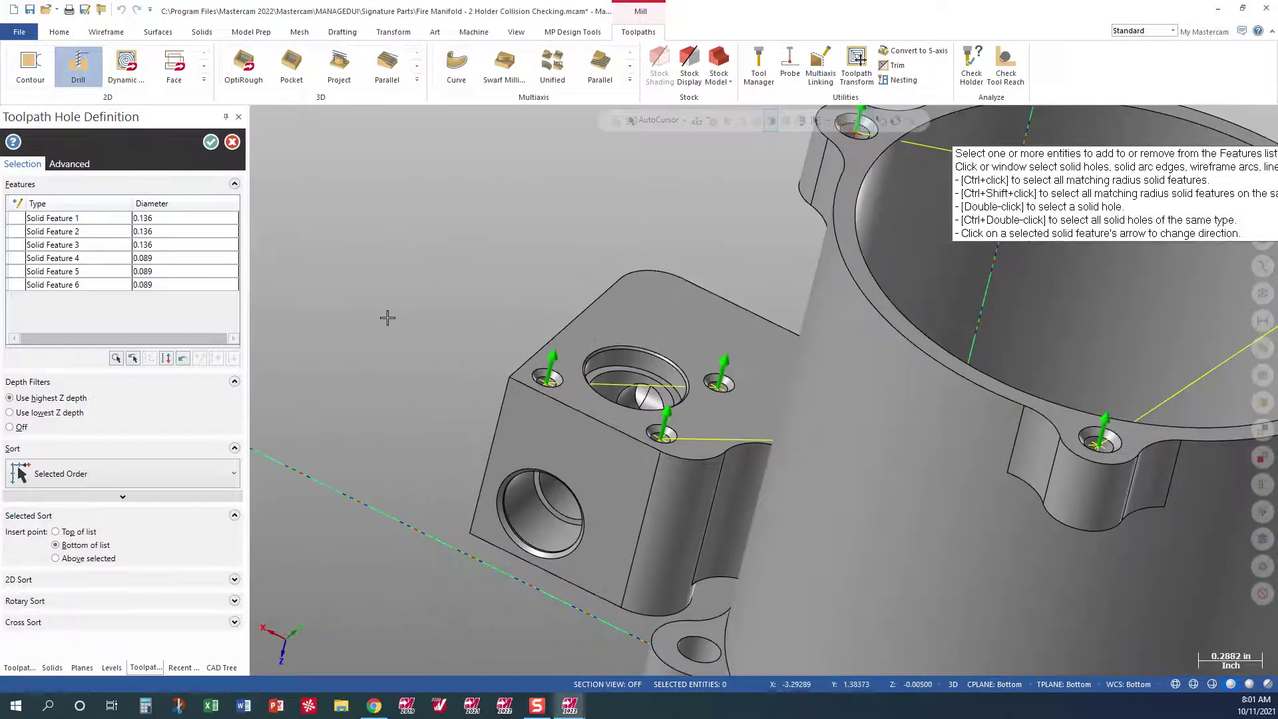
pyautogui.scroll(-4, 639, 332)
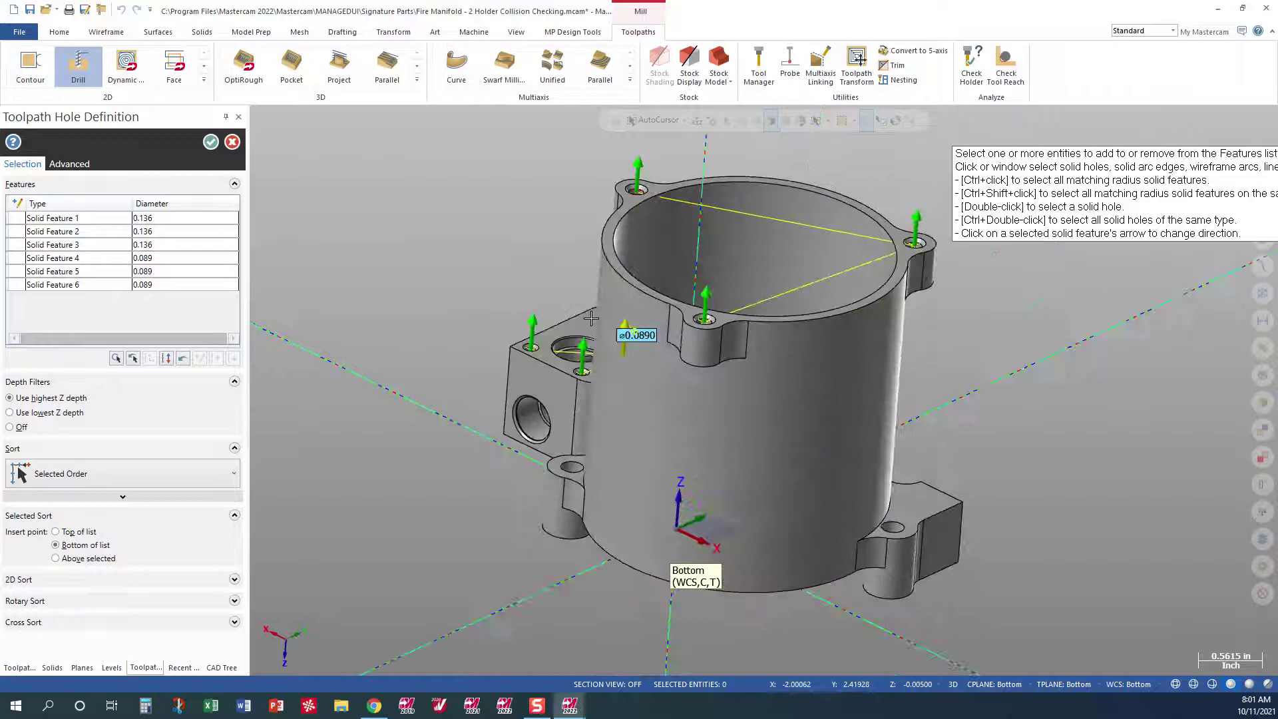
pyautogui.moveTo(591, 319); pyautogui.dragTo(628, 340, button='middle')
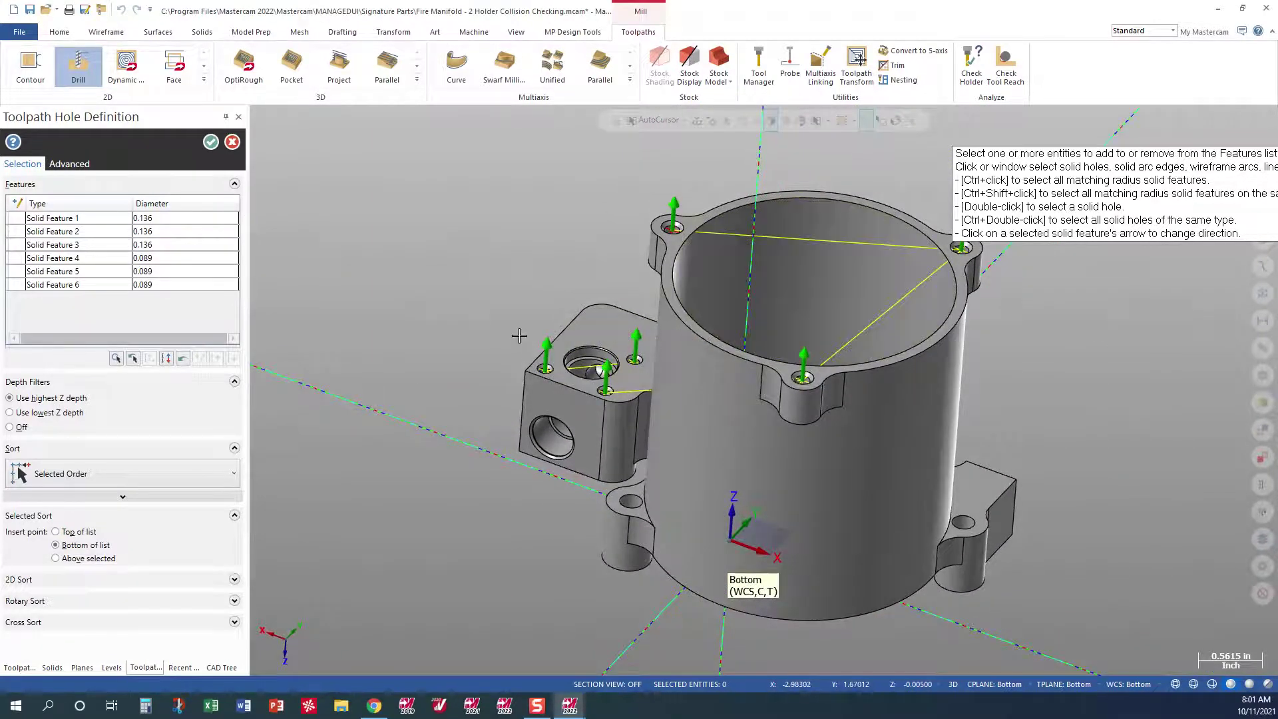
pyautogui.click(210, 141)
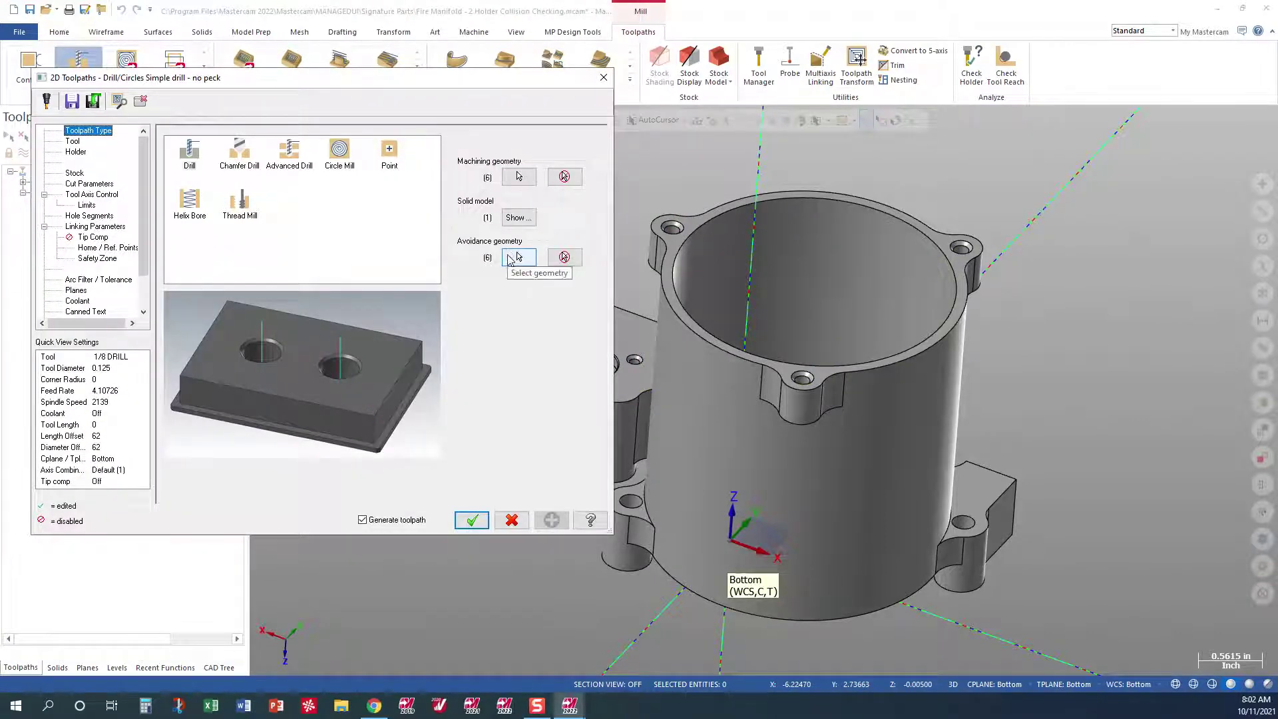
# Step: Set the entire manifold solid body as the drill toolpath's avoidance geometry
pyautogui.click(519, 257)
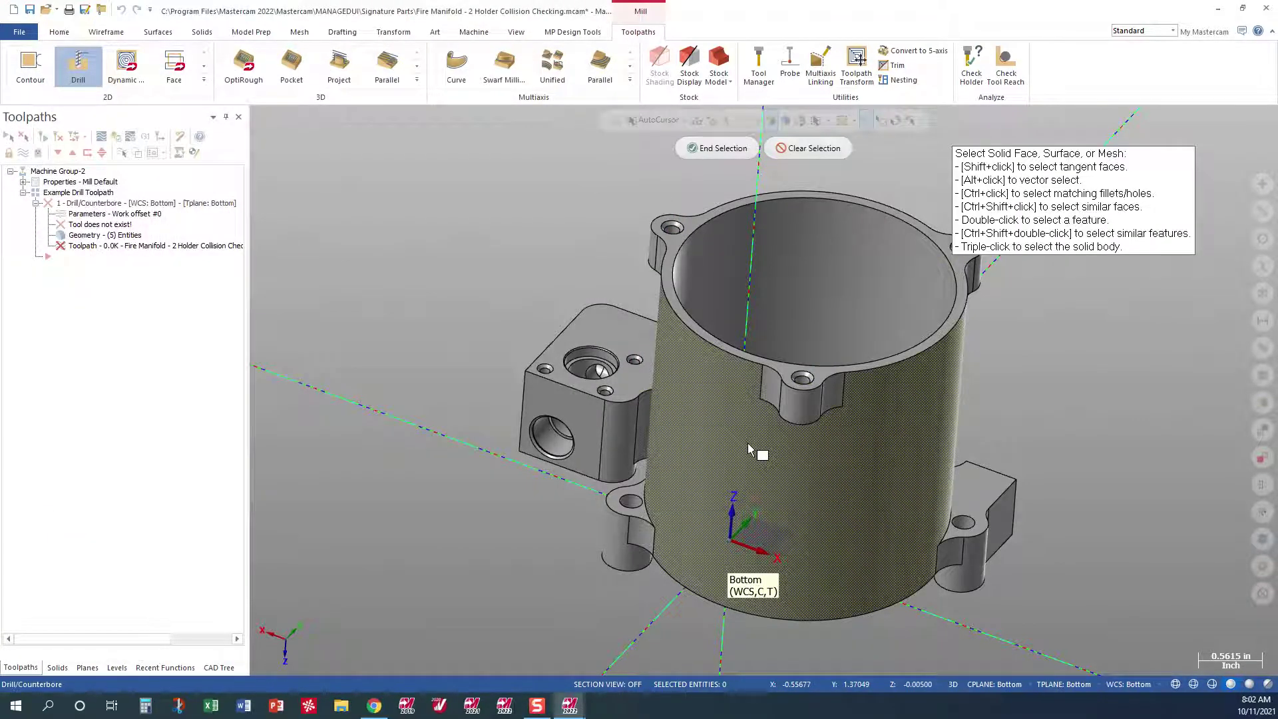
pyautogui.click(749, 449)
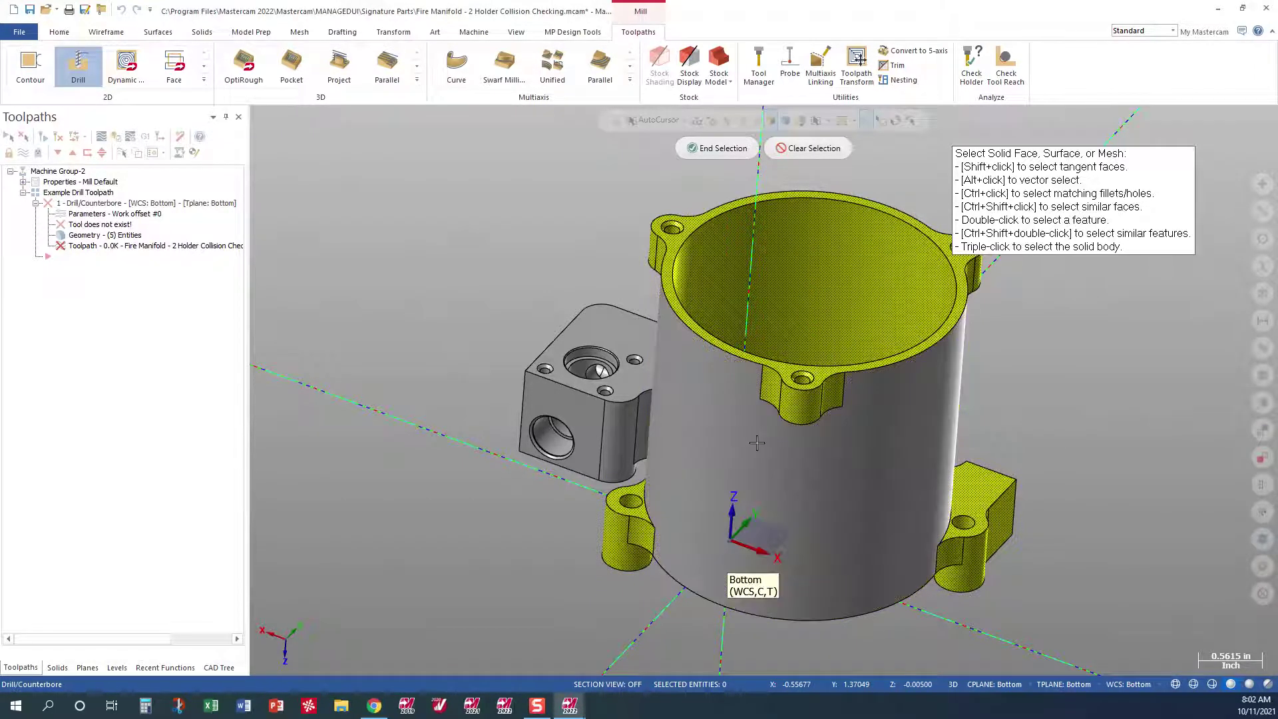
pyautogui.tripleClick(798, 457)
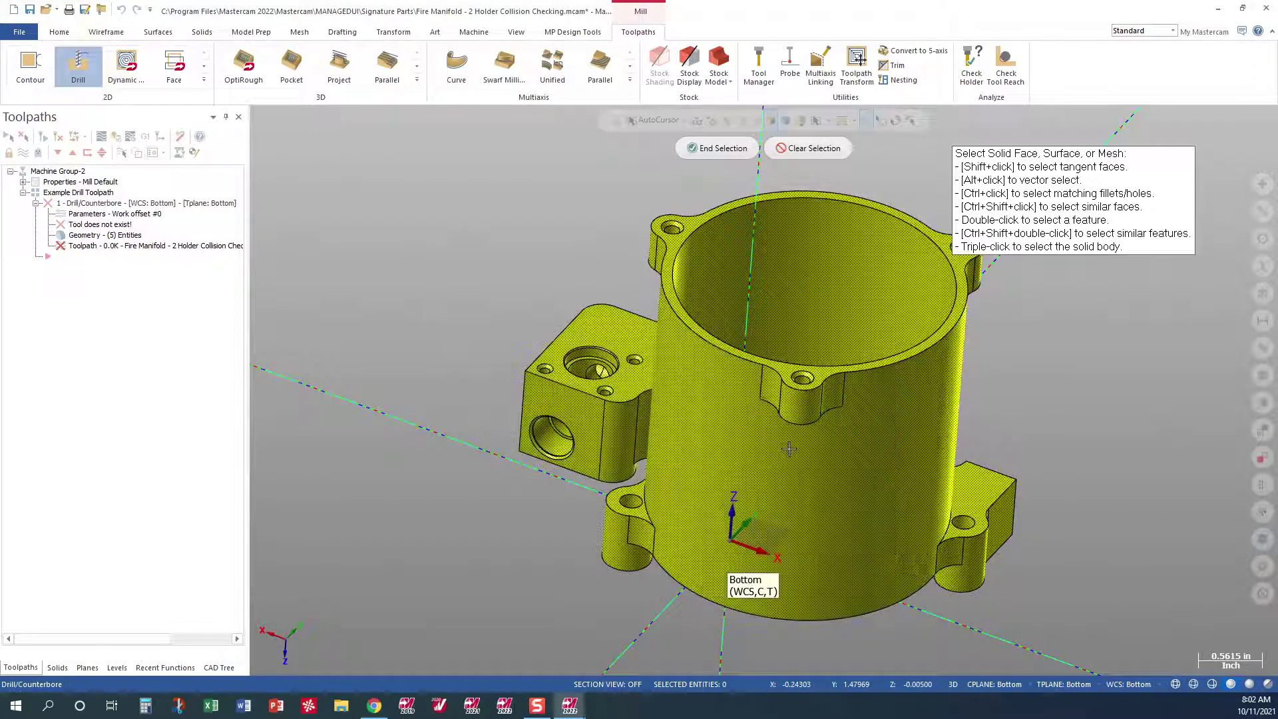
pyautogui.click(707, 150)
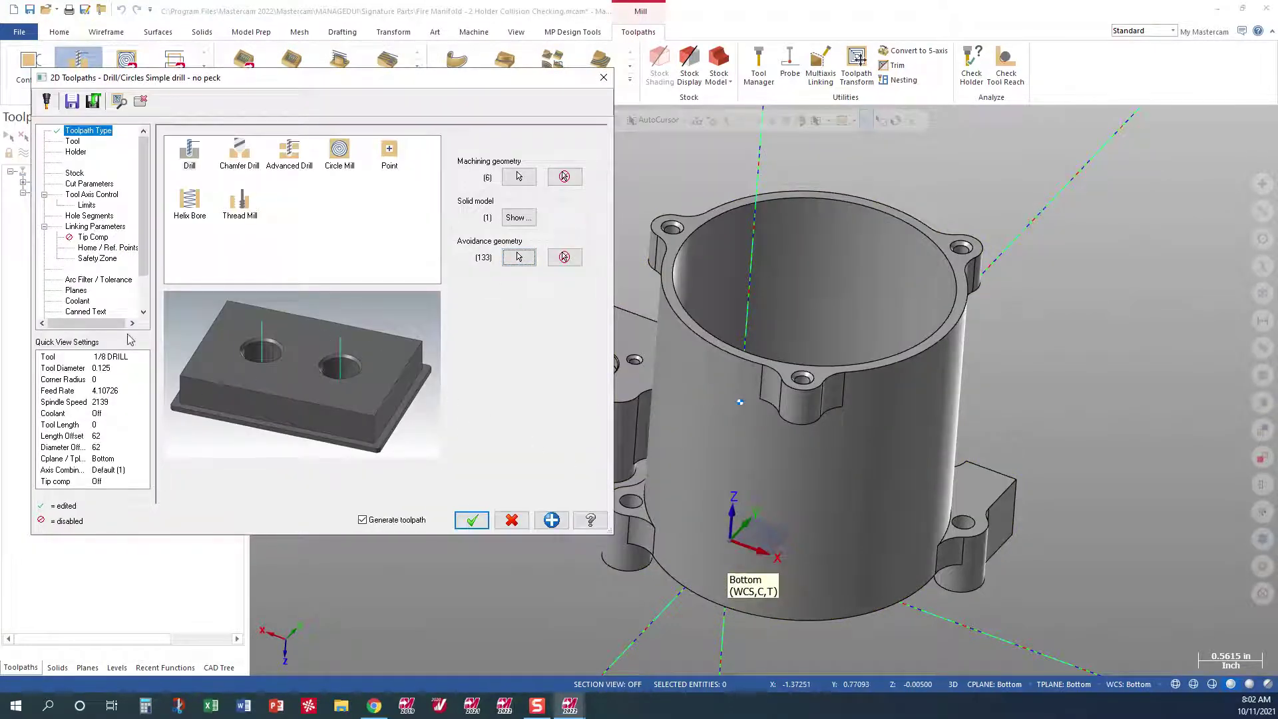
# Step: Choose the 0.25 1/4 X 90 Spot Drill as the tool and review the cycle and tool axis output settings
pyautogui.click(73, 142)
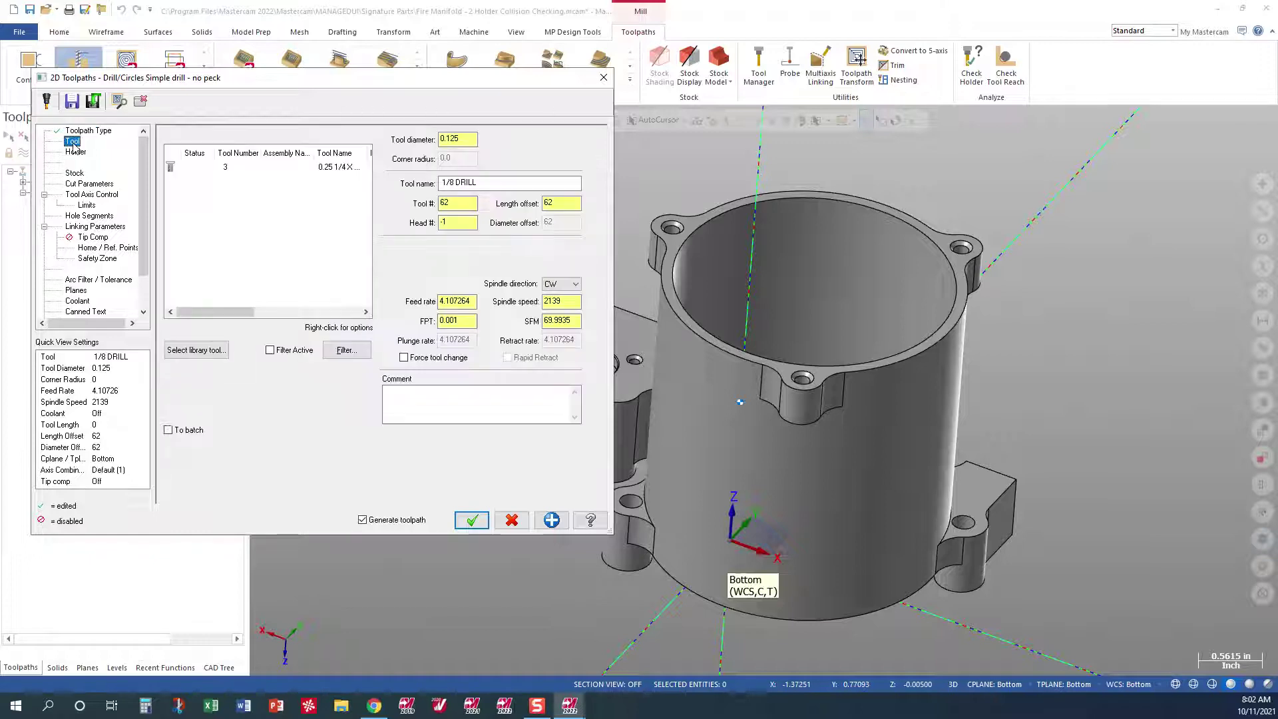
pyautogui.click(320, 167)
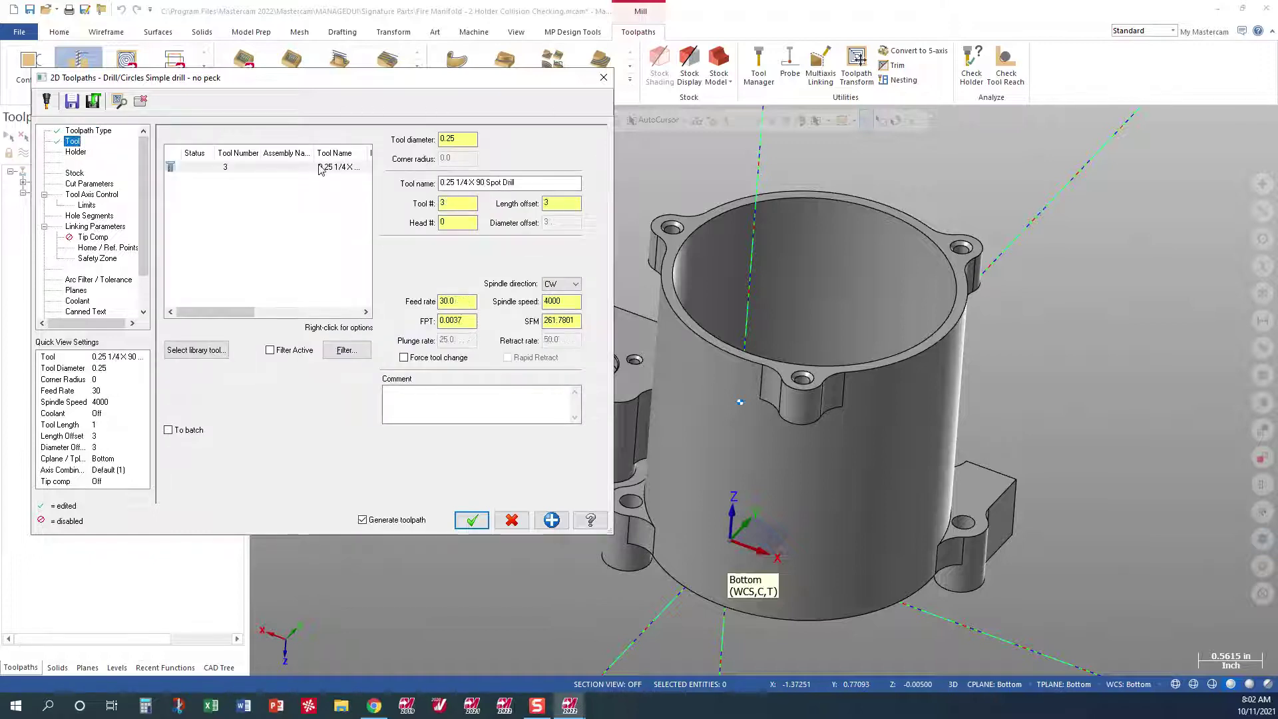
pyautogui.click(93, 184)
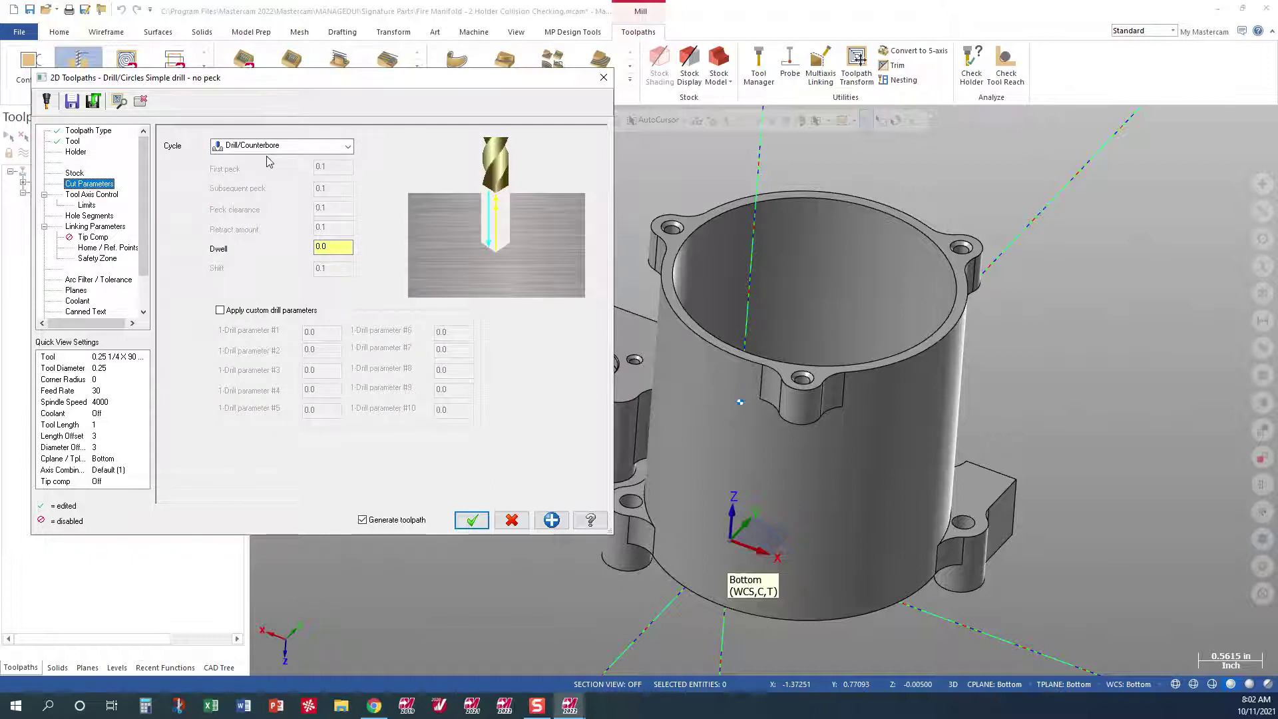
pyautogui.click(87, 194)
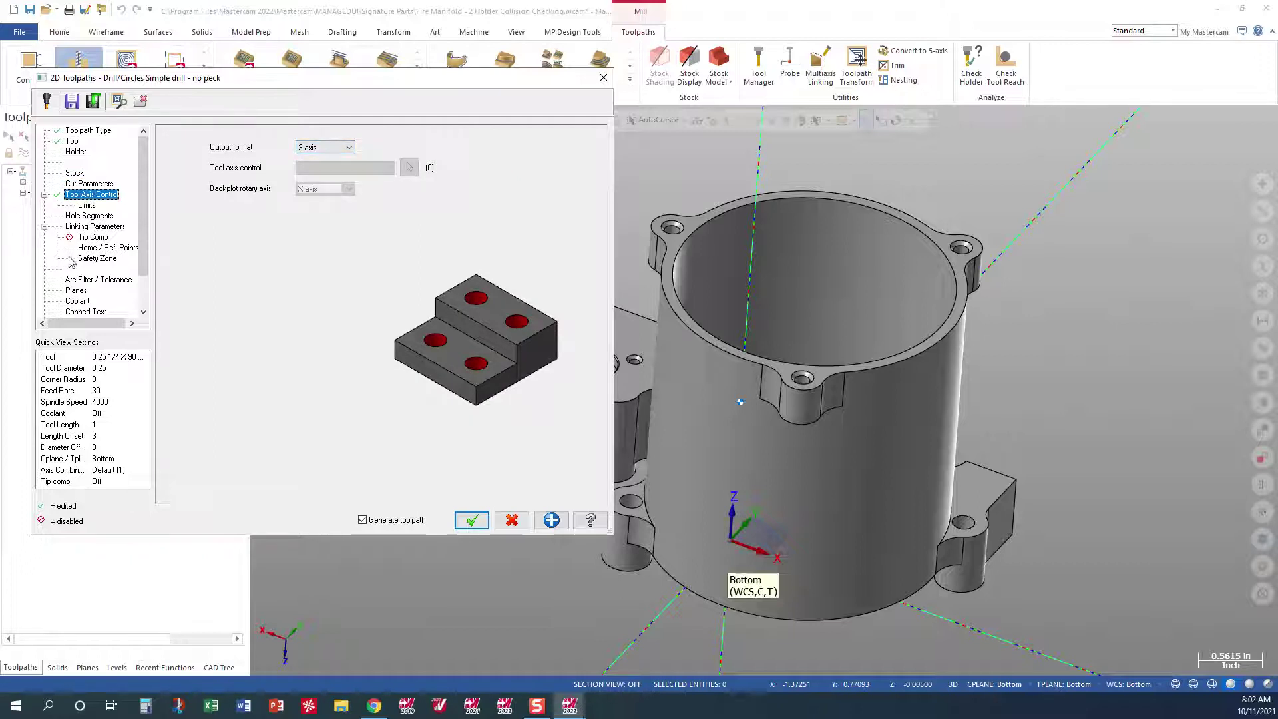
# Step: In the linking parameters, turn off the collision display and enable automatic linking, accepting the clearance and retract changes
pyautogui.click(93, 227)
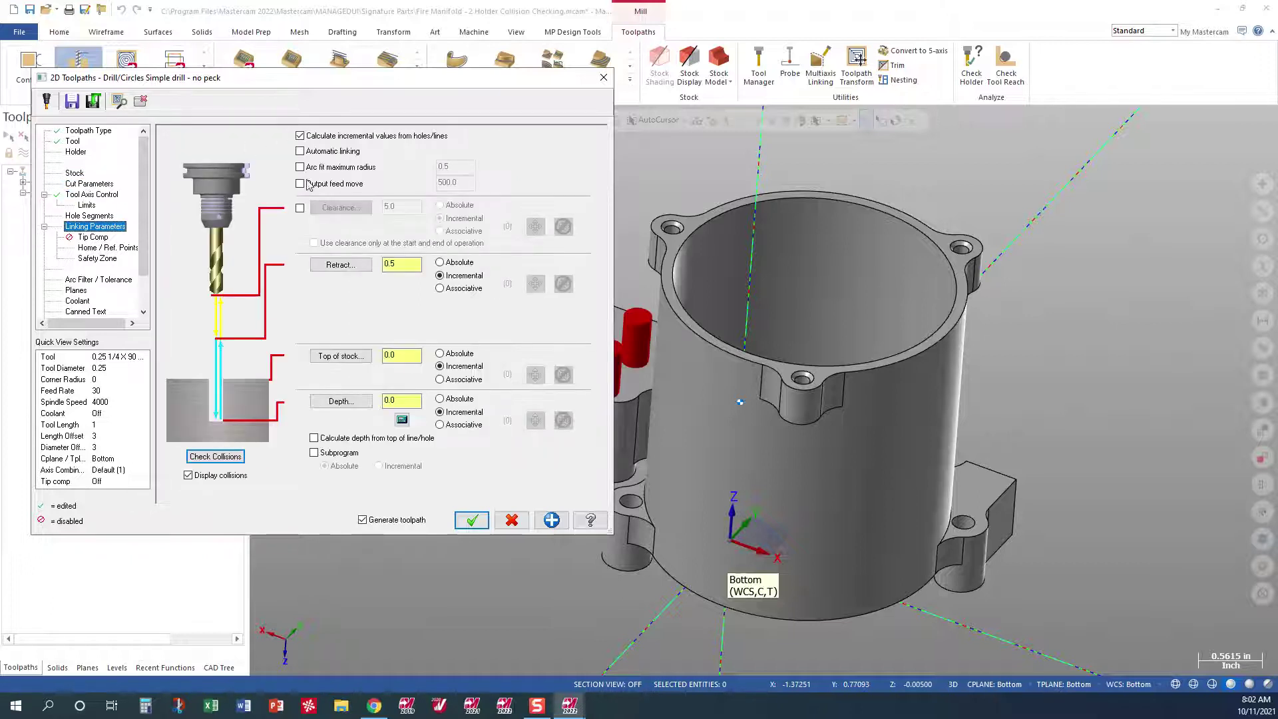
pyautogui.click(188, 476)
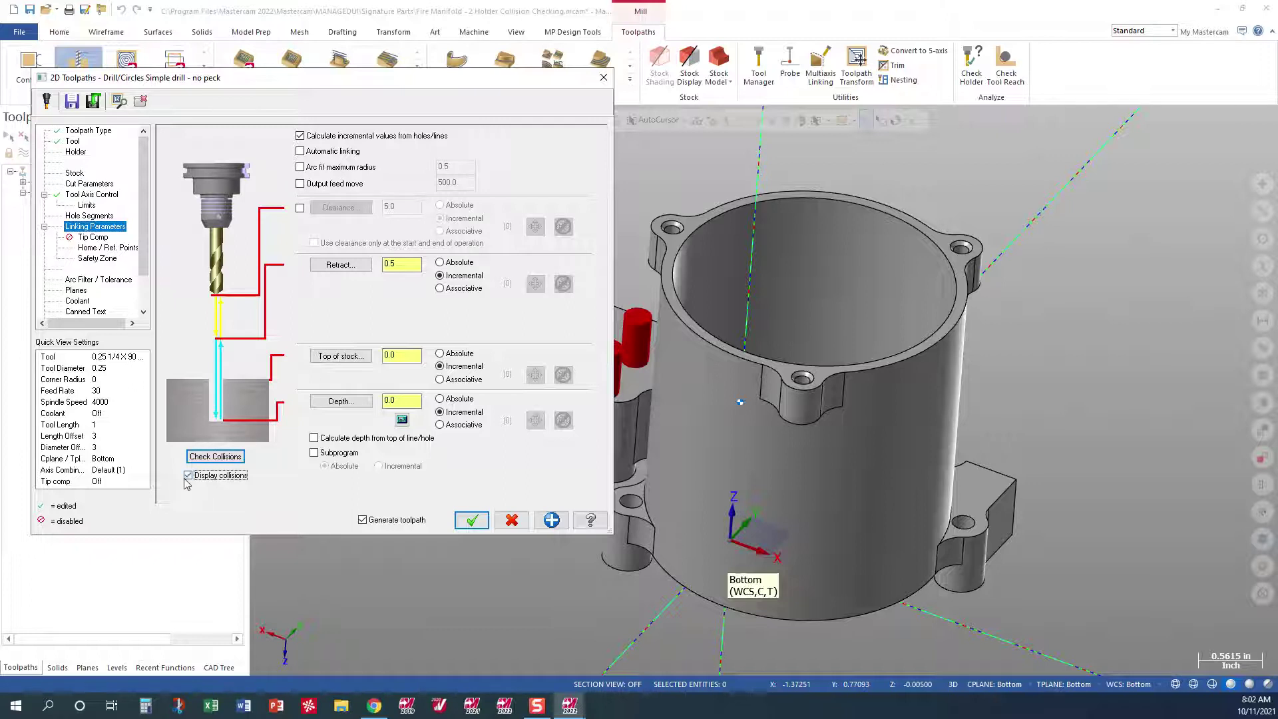
pyautogui.click(300, 152)
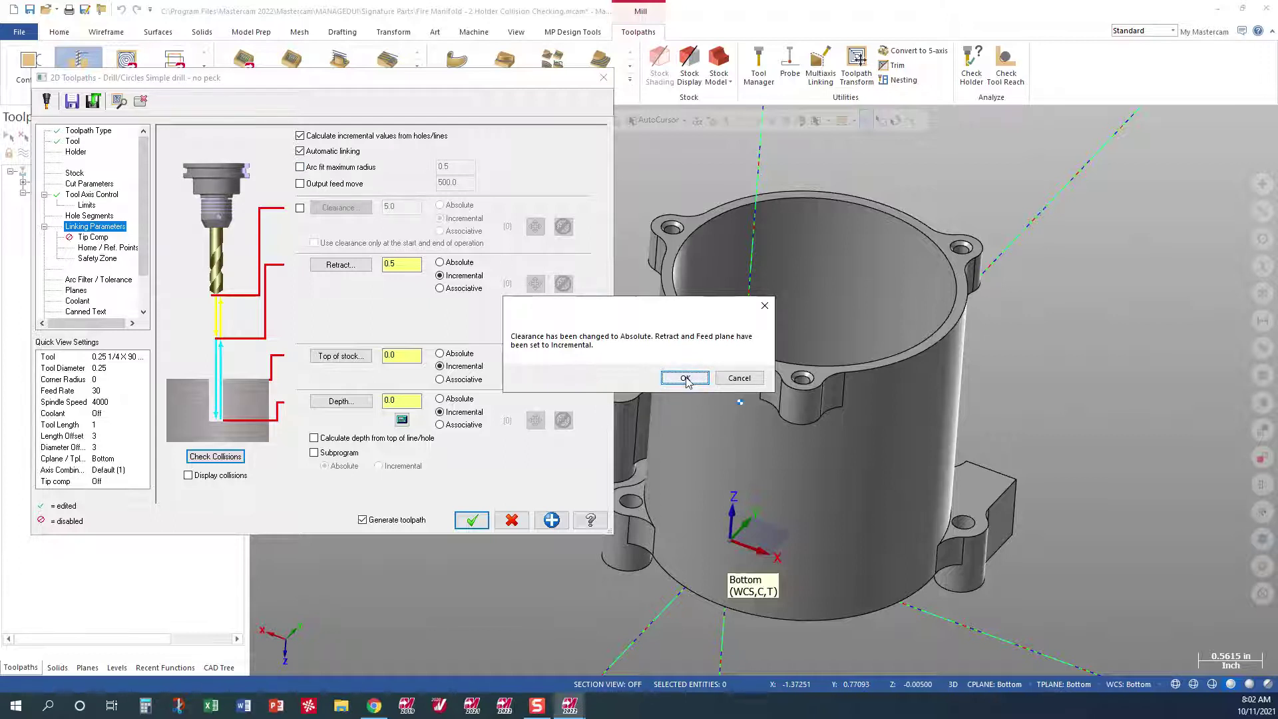
pyautogui.click(685, 378)
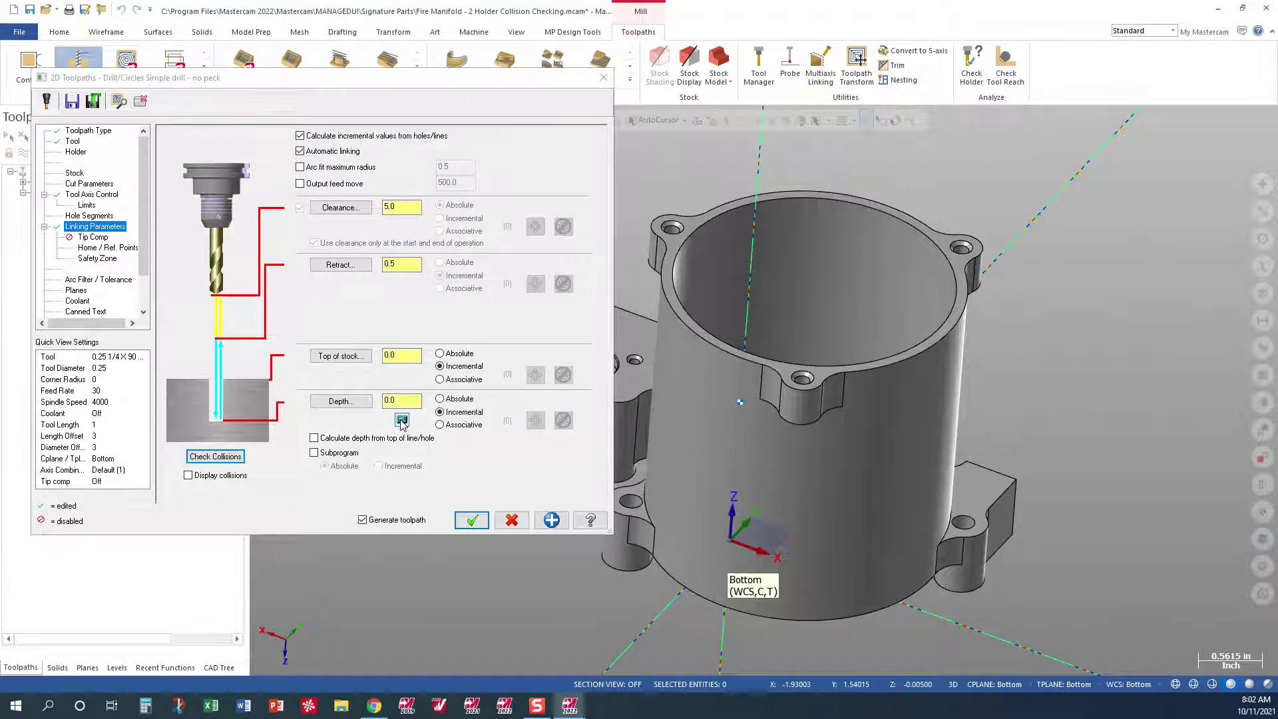
# Step: Calculate a drill depth of -0.071 with the Depth Calculator, taking the finish diameter from the outer chamfer edge of a side-block hole
pyautogui.click(402, 420)
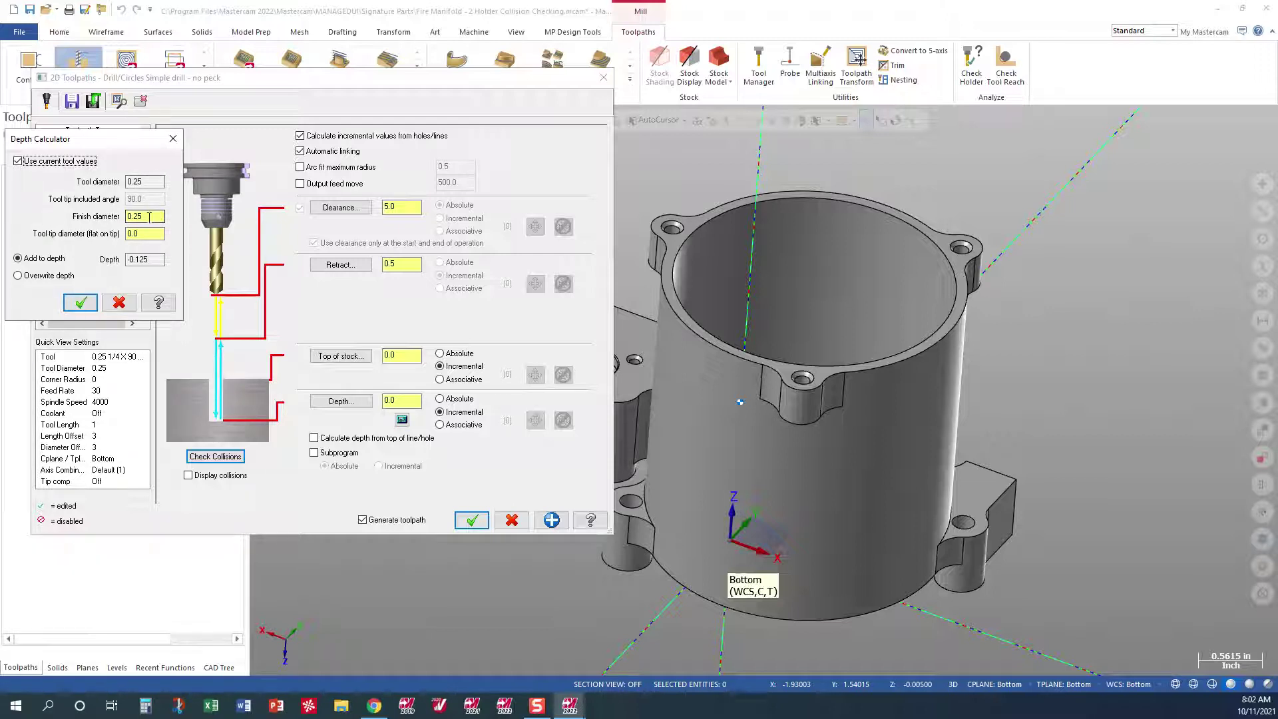
pyautogui.rightClick(149, 216)
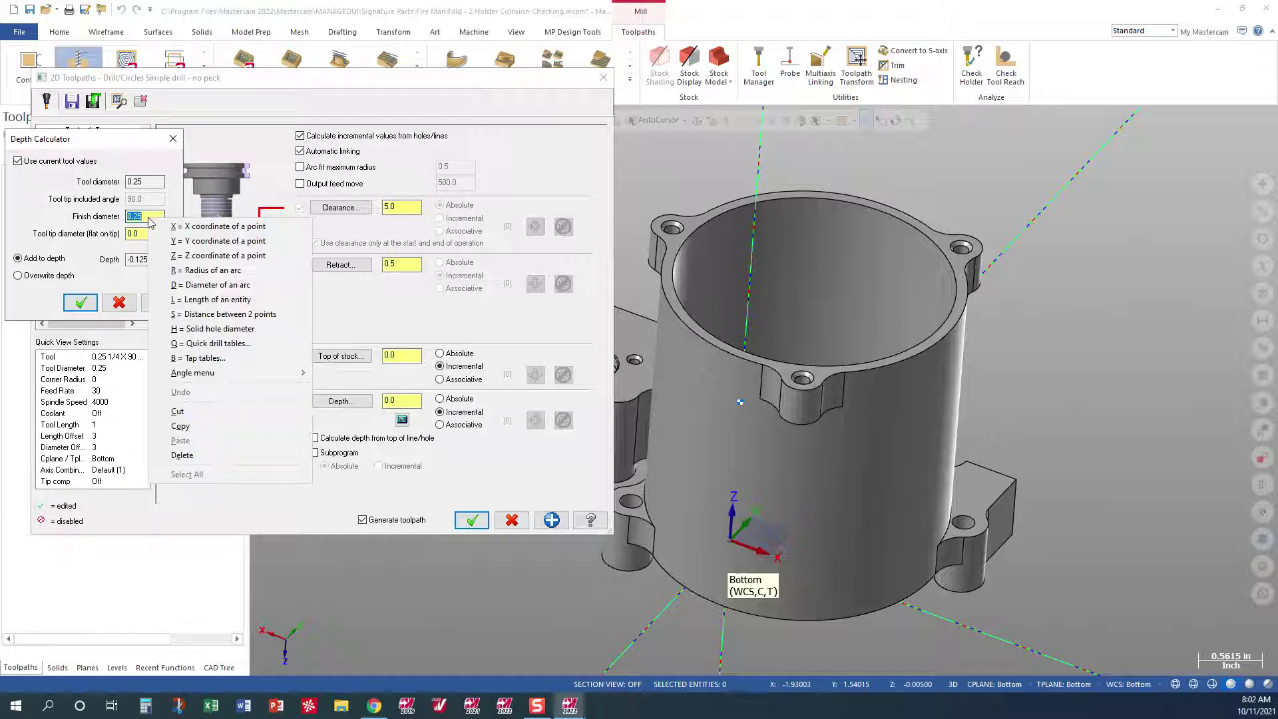
pyautogui.click(191, 284)
pyautogui.scroll(3, 541, 336)
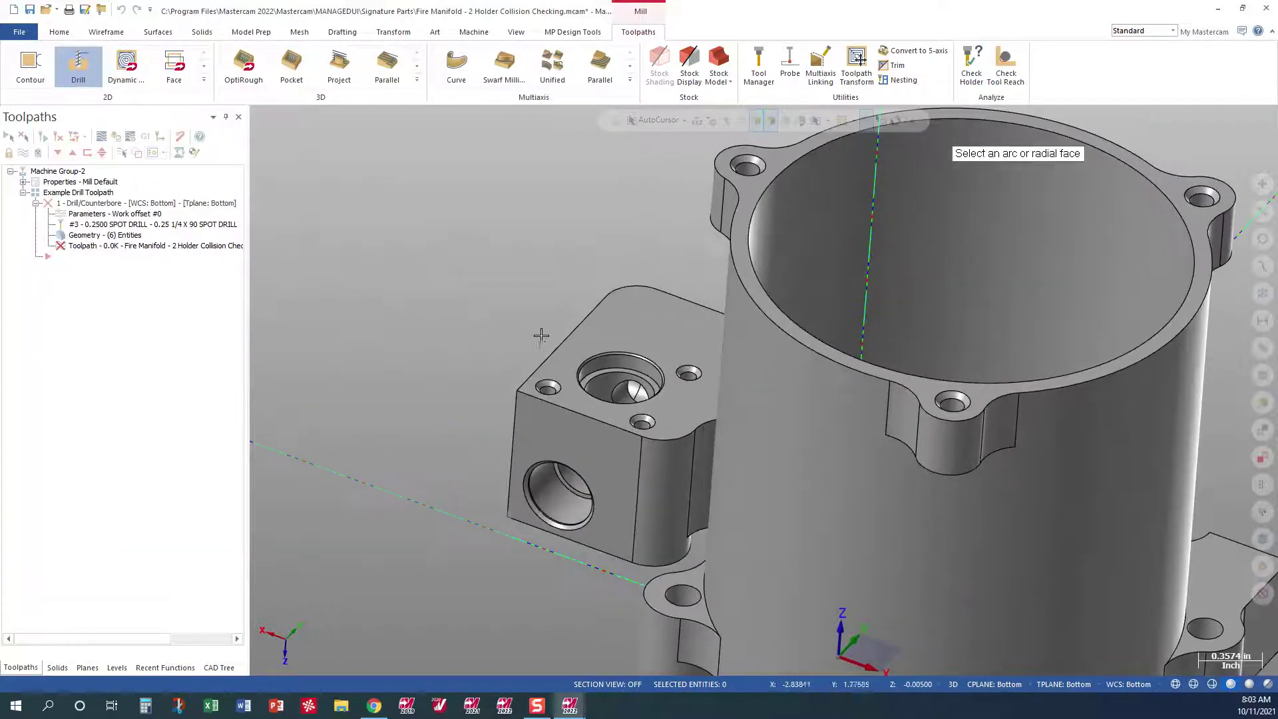
pyautogui.scroll(2, 541, 336)
pyautogui.click(529, 386)
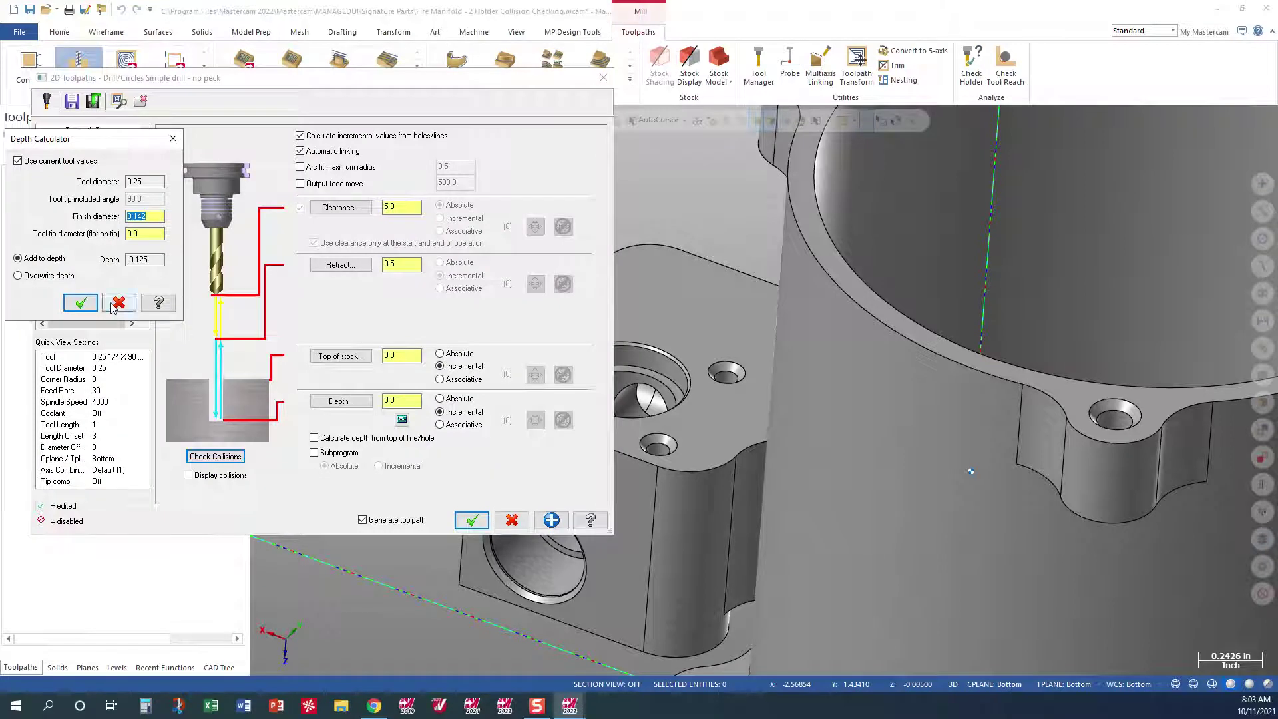
pyautogui.click(80, 302)
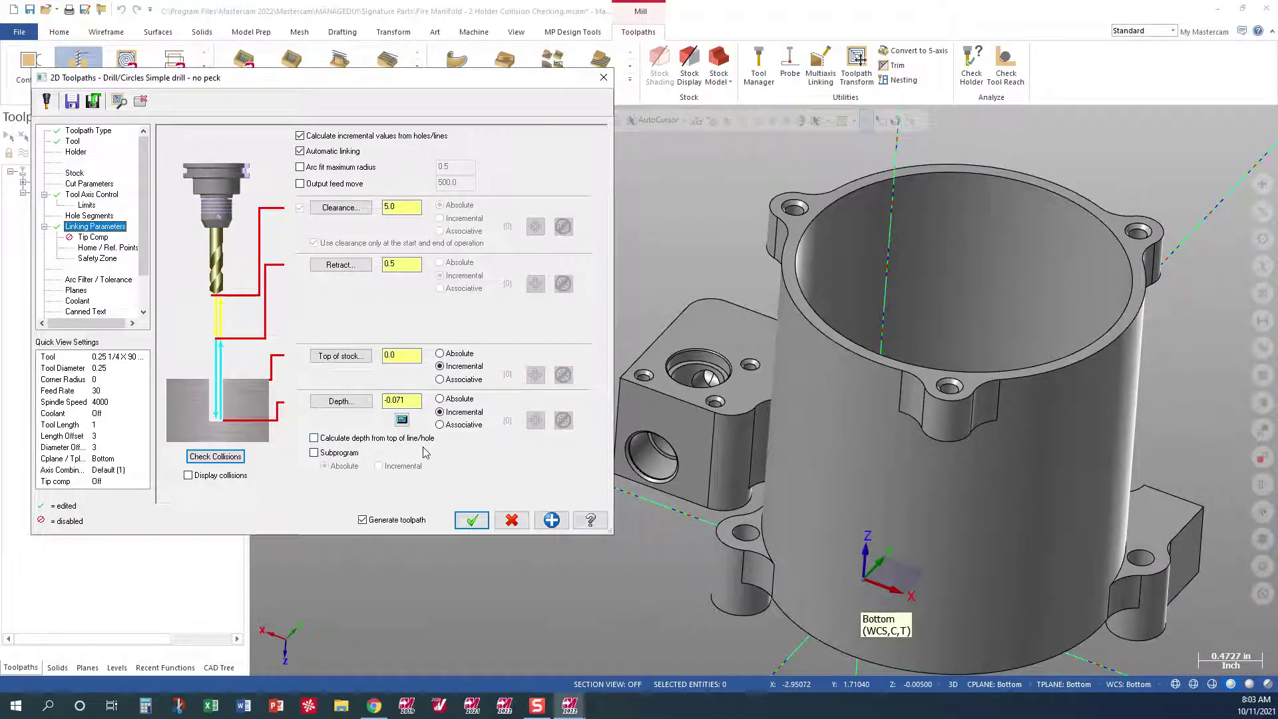
# Step: Enable calculating the depth from the top of the line/hole and turn the collision display on
pyautogui.click(313, 438)
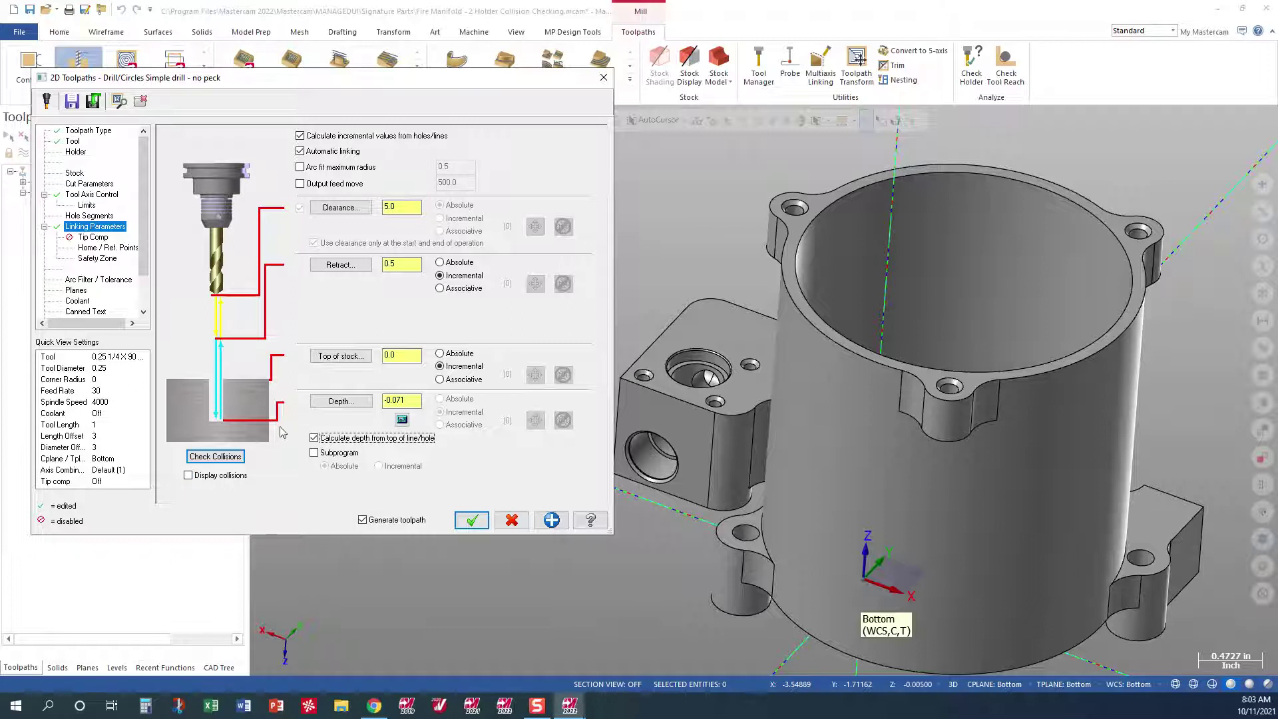
pyautogui.click(189, 475)
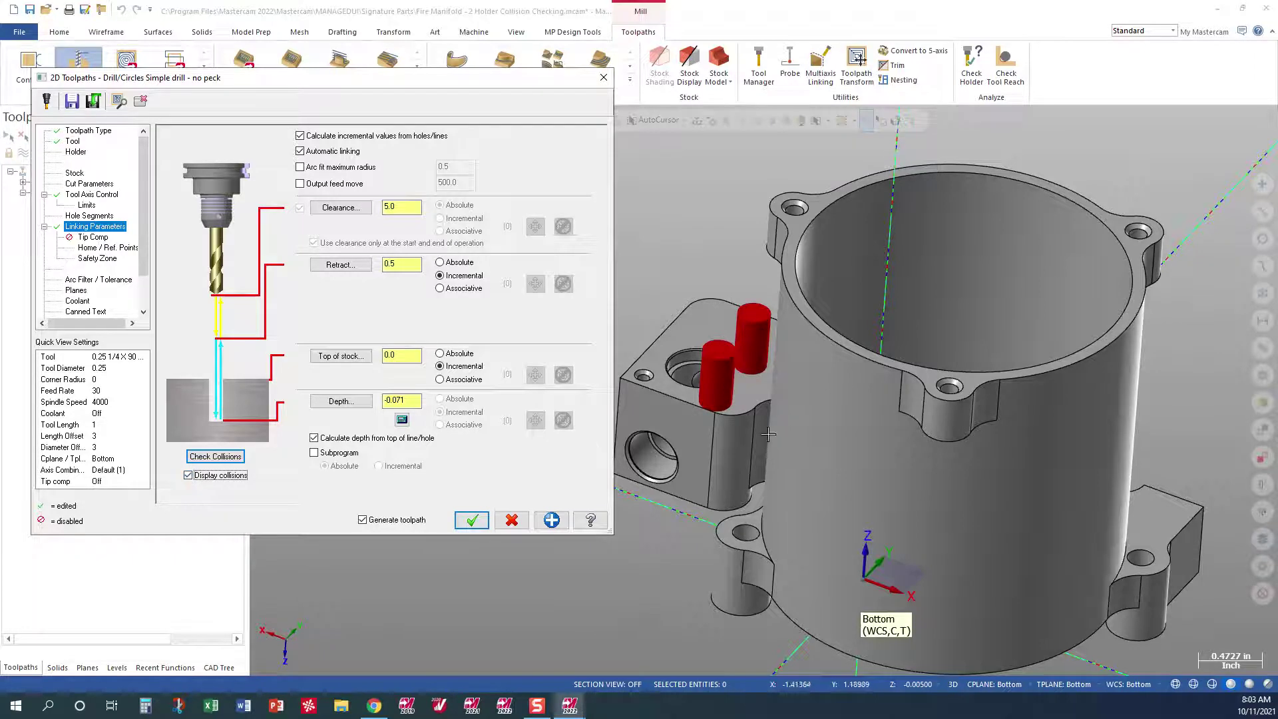
# Step: Run the collision check on the drill toolpath and inspect the holder collisions at the side-block holes
pyautogui.moveTo(767, 393); pyautogui.dragTo(782, 420, button='middle')
pyautogui.scroll(-2, 825, 392)
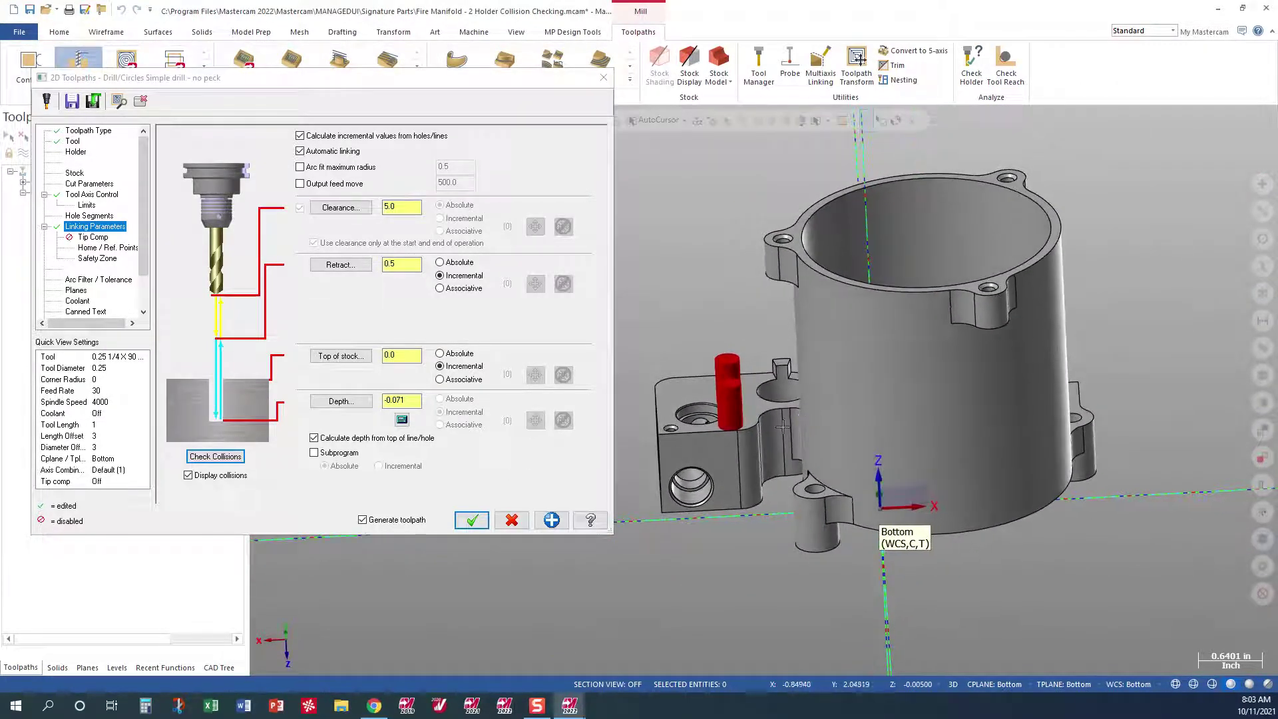
pyautogui.click(233, 461)
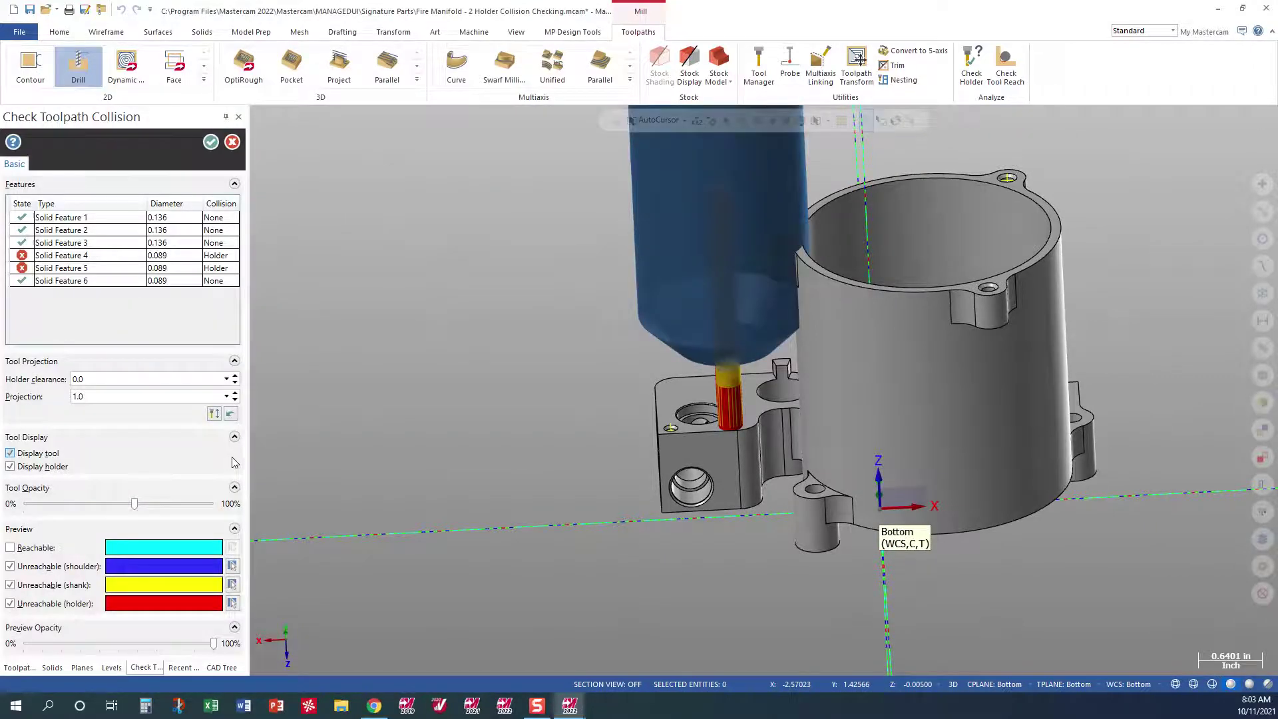
pyautogui.moveTo(724, 400)
pyautogui.mouseDown(button='middle')
pyautogui.moveTo(1172, 405)
pyautogui.moveTo(1107, 431)
pyautogui.moveTo(947, 422)
pyautogui.moveTo(555, 450)
pyautogui.moveTo(1132, 442)
pyautogui.moveTo(1012, 357)
pyautogui.moveTo(697, 391)
pyautogui.mouseUp(button='middle')
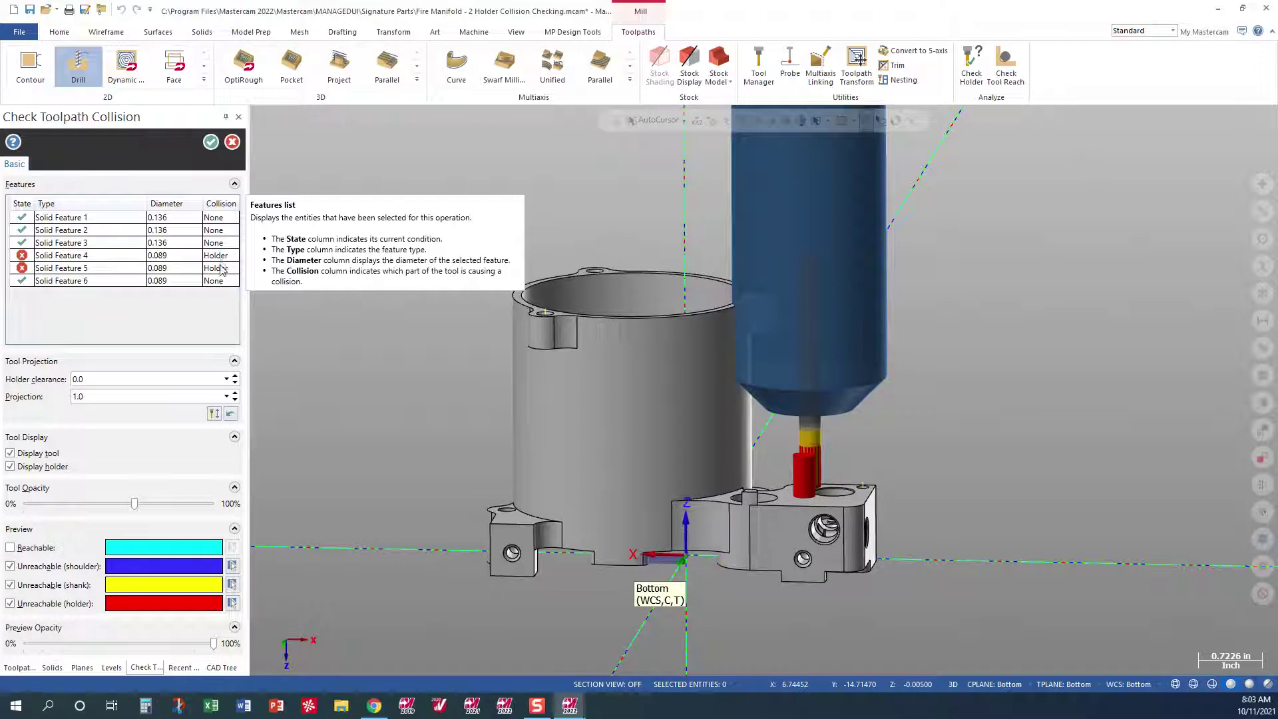
pyautogui.scroll(-1, 945, 359)
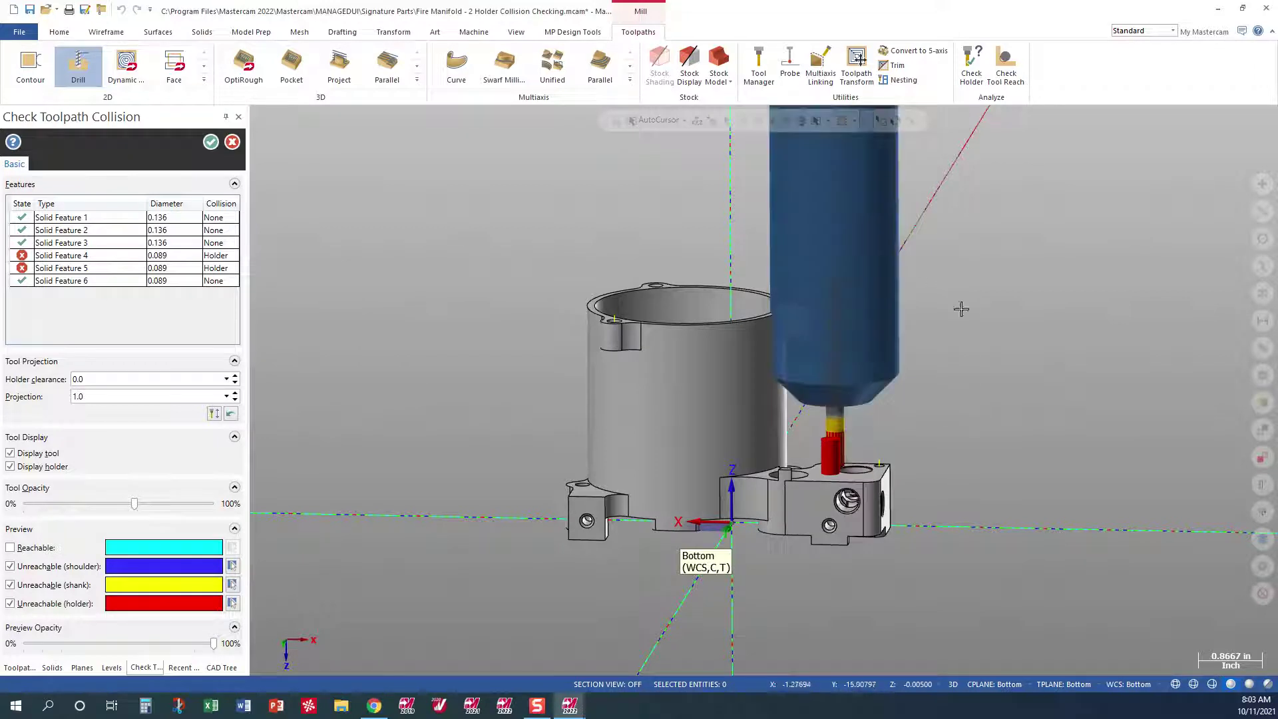
# Step: Extend the tool projection to about 2.3 inches and inspect the tool and holder at the side-block and cylinder-rim holes
pyautogui.moveTo(834, 400)
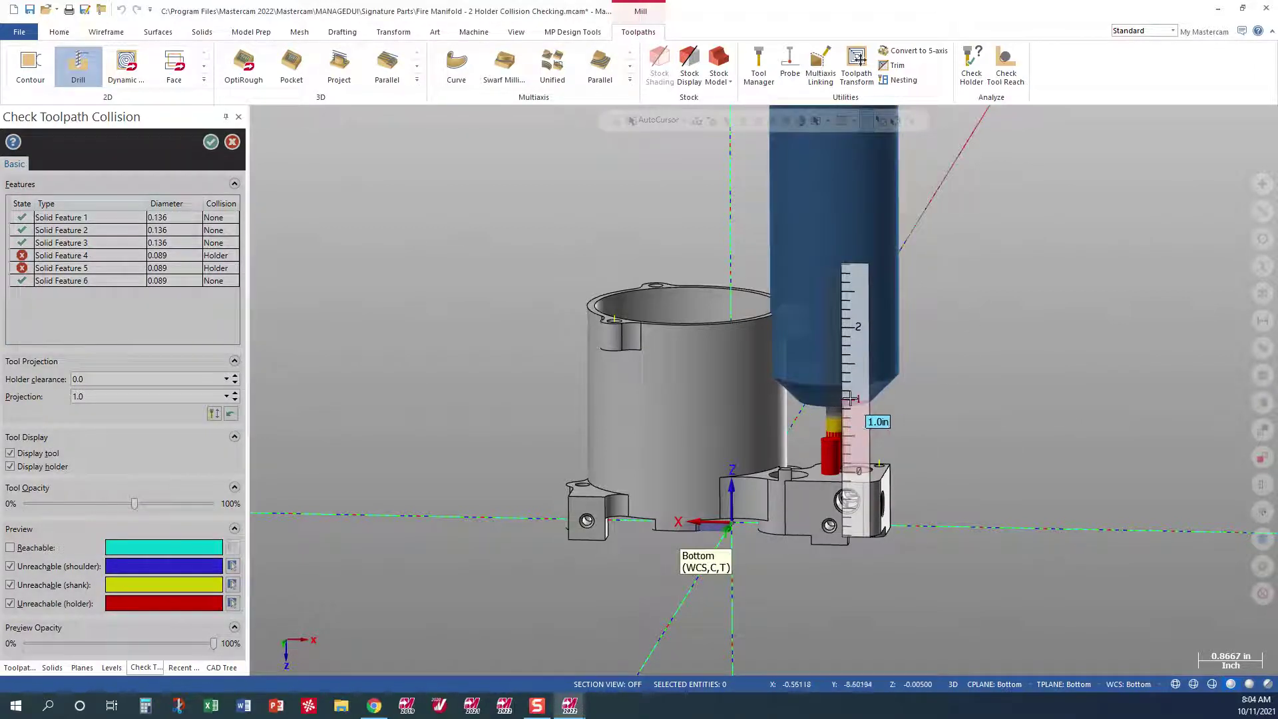
pyautogui.moveTo(834, 399); pyautogui.dragTo(836, 304)
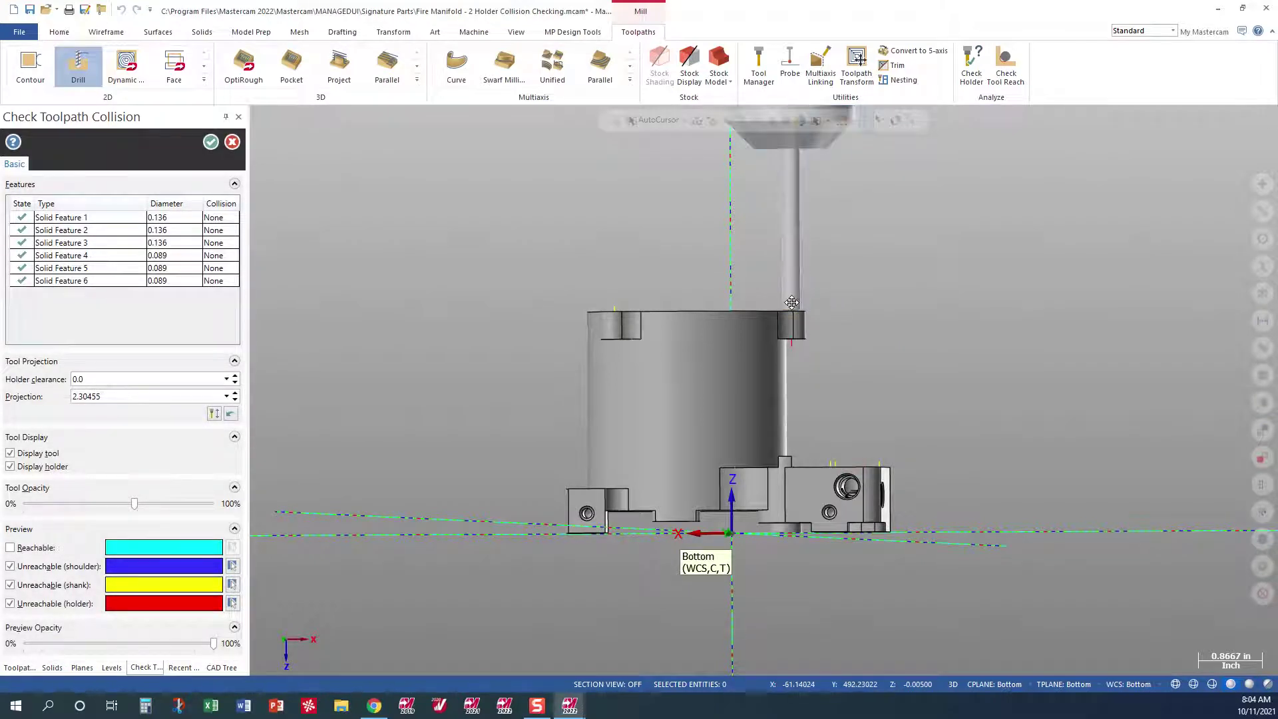
pyautogui.moveTo(792, 303); pyautogui.dragTo(790, 320)
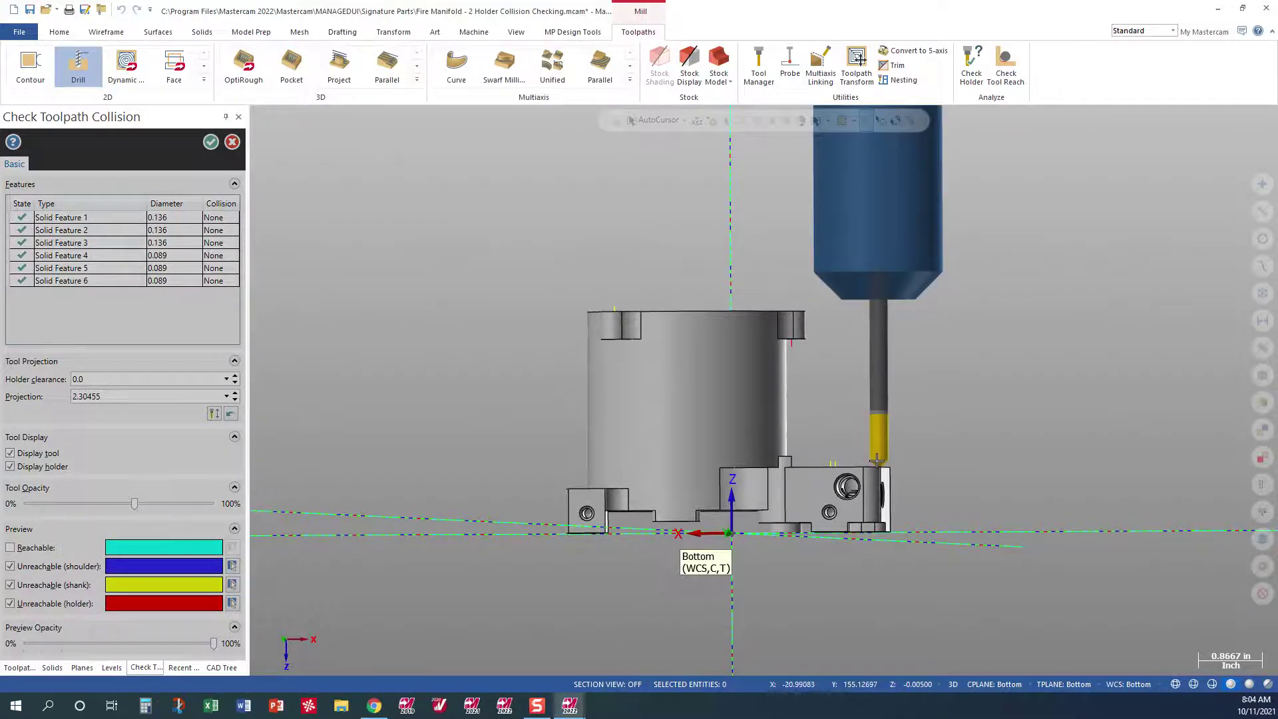
pyautogui.moveTo(877, 459); pyautogui.dragTo(863, 489, button='middle')
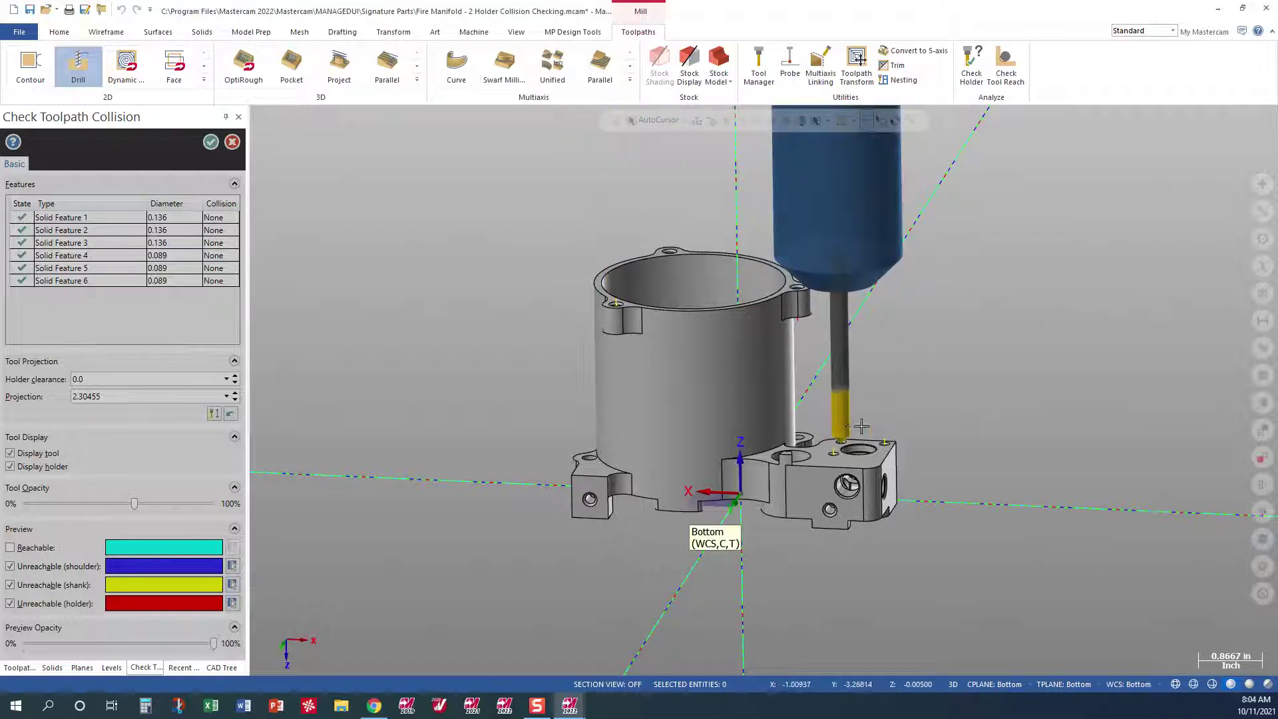
pyautogui.moveTo(764, 390)
pyautogui.mouseDown(button='middle')
pyautogui.moveTo(811, 374)
pyautogui.moveTo(813, 399)
pyautogui.mouseUp(button='middle')
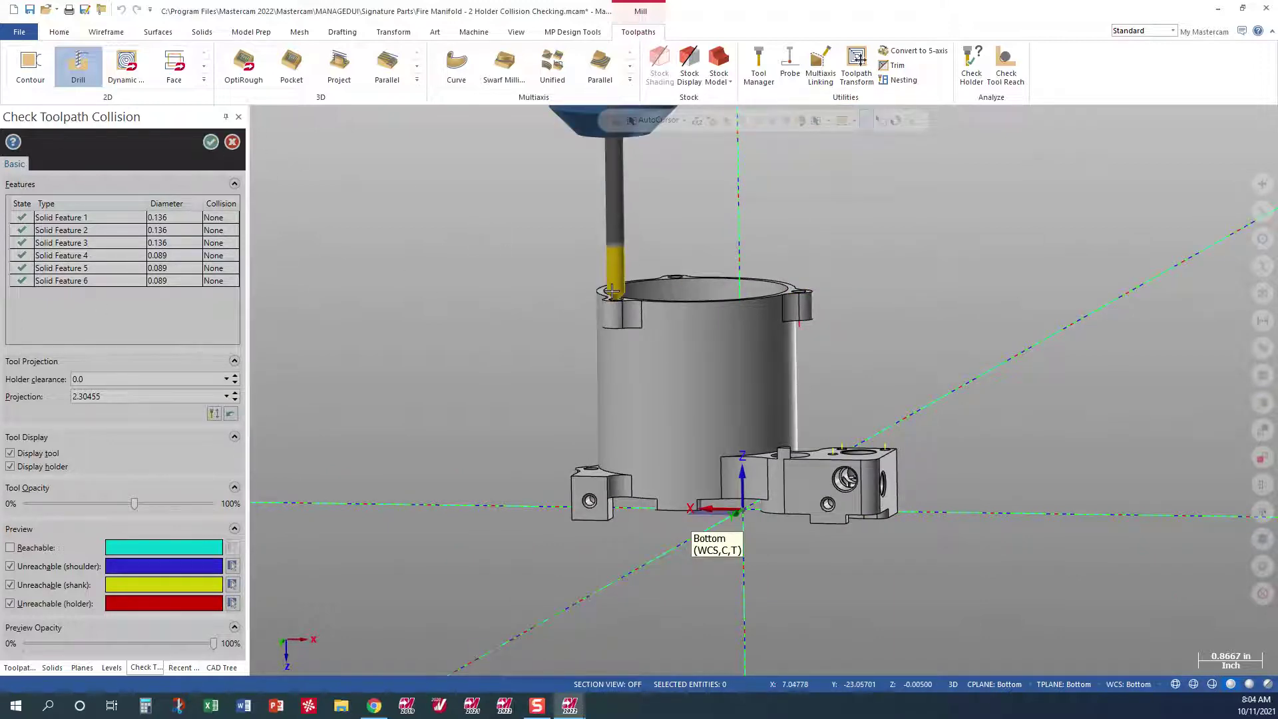
# Step: Accept the collision check with the longer projection and generate the spot-drill toolpath
pyautogui.click(210, 142)
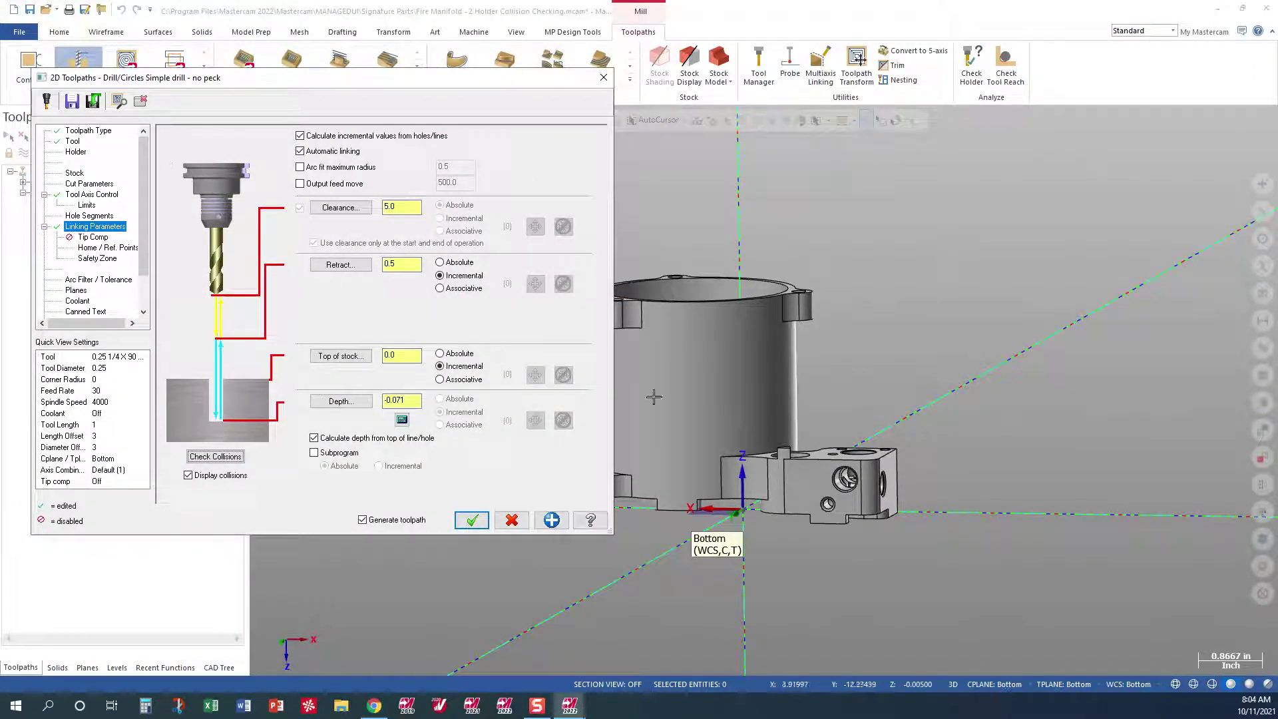
pyautogui.click(473, 522)
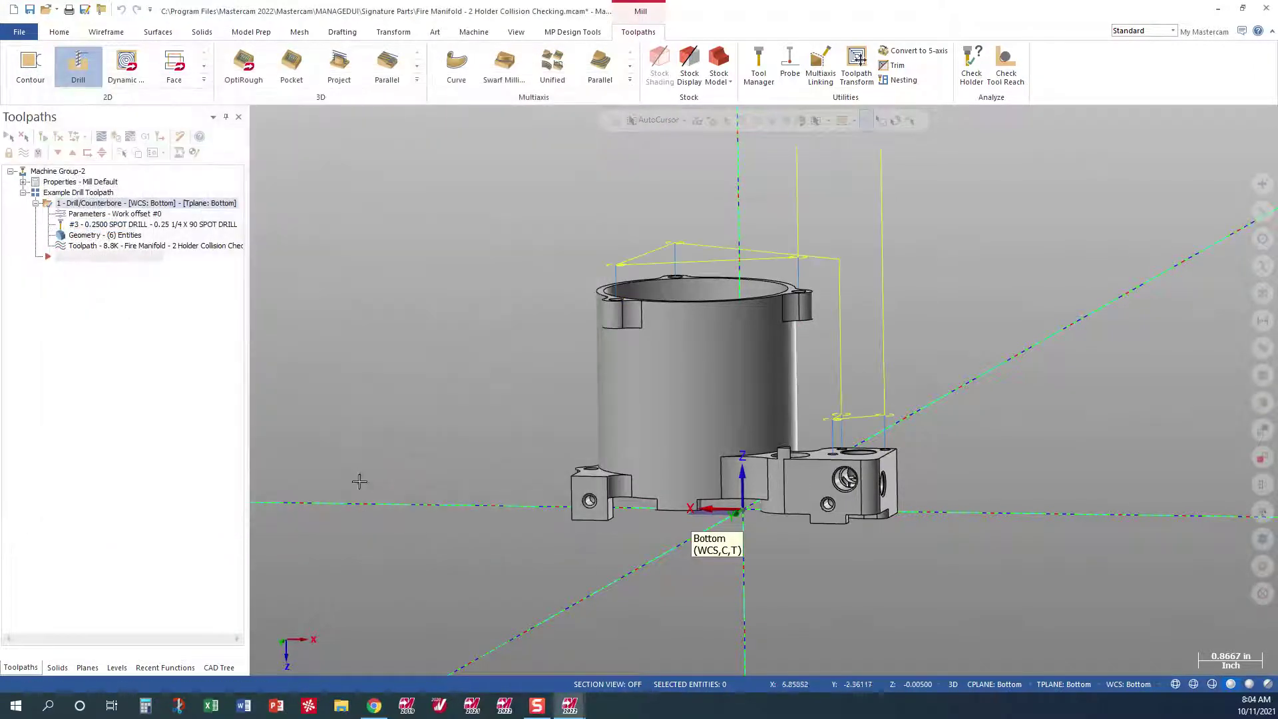
pyautogui.moveTo(442, 405)
pyautogui.mouseDown(button='middle')
pyautogui.moveTo(456, 419)
pyautogui.moveTo(414, 400)
pyautogui.moveTo(399, 418)
pyautogui.mouseUp(button='middle')
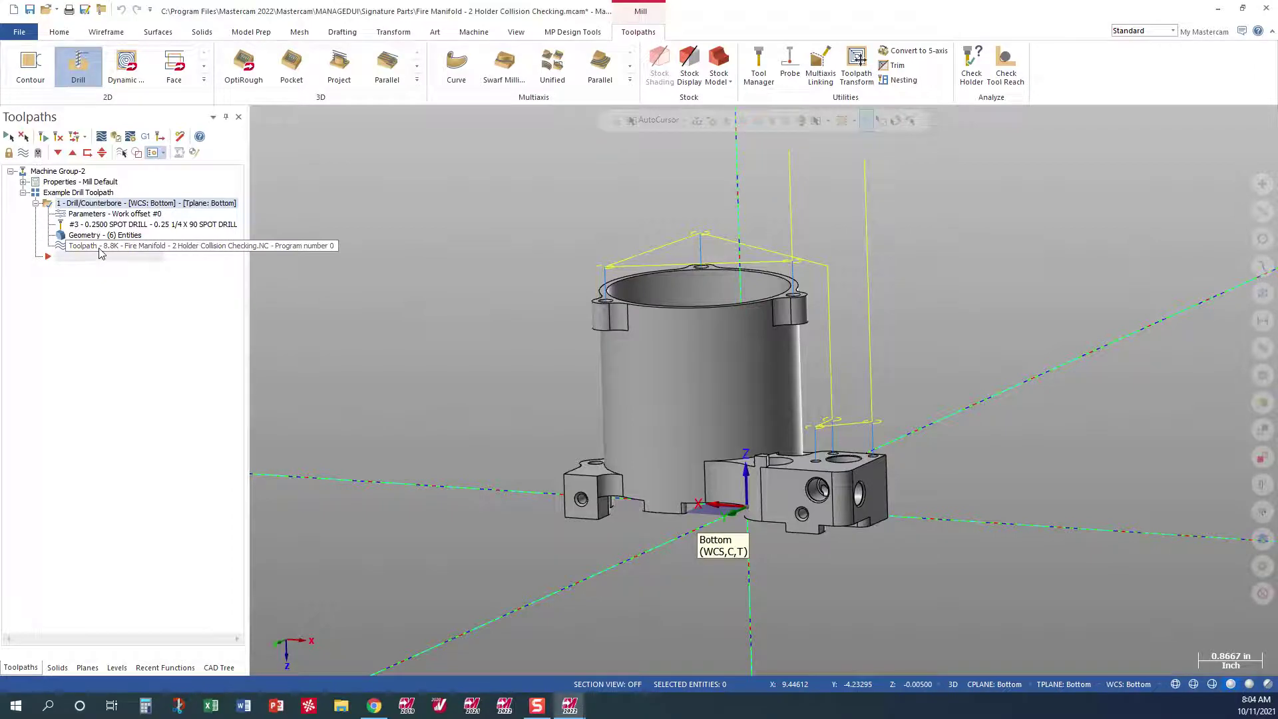
pyautogui.click(101, 136)
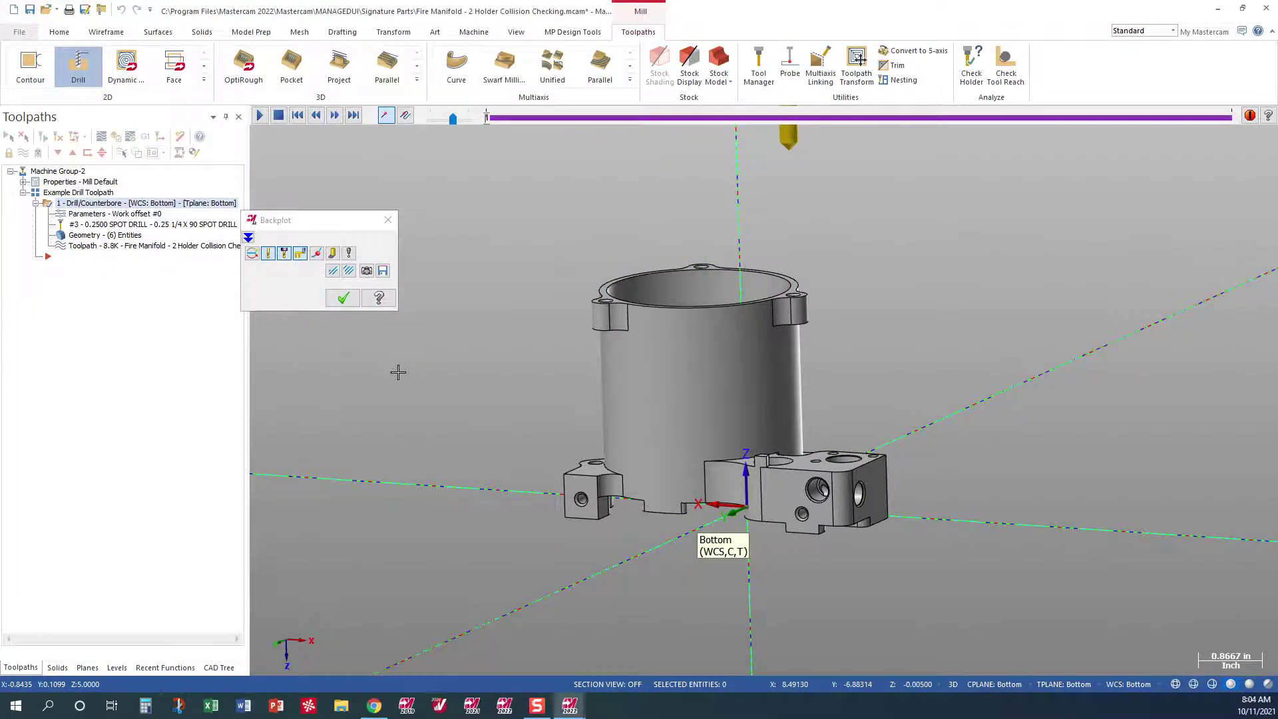
pyautogui.press('Escape')
pyautogui.hotkey('ctrl', 'shift', 's')
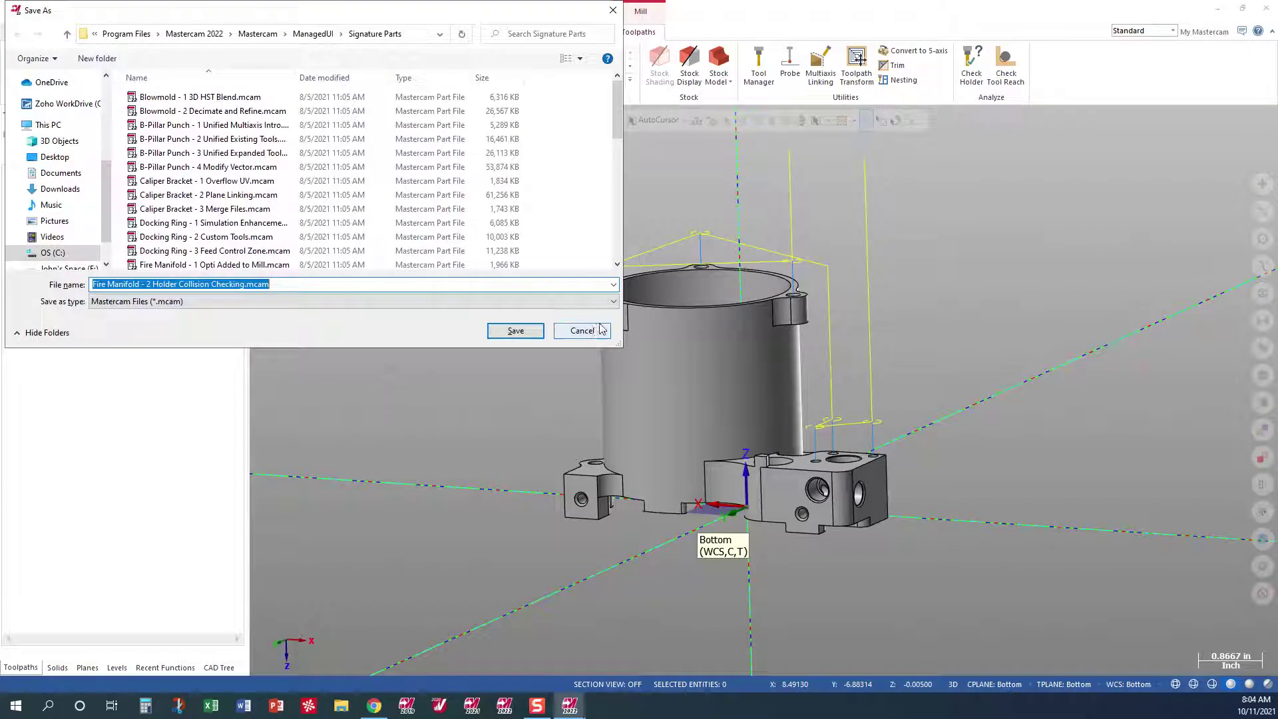
pyautogui.click(601, 329)
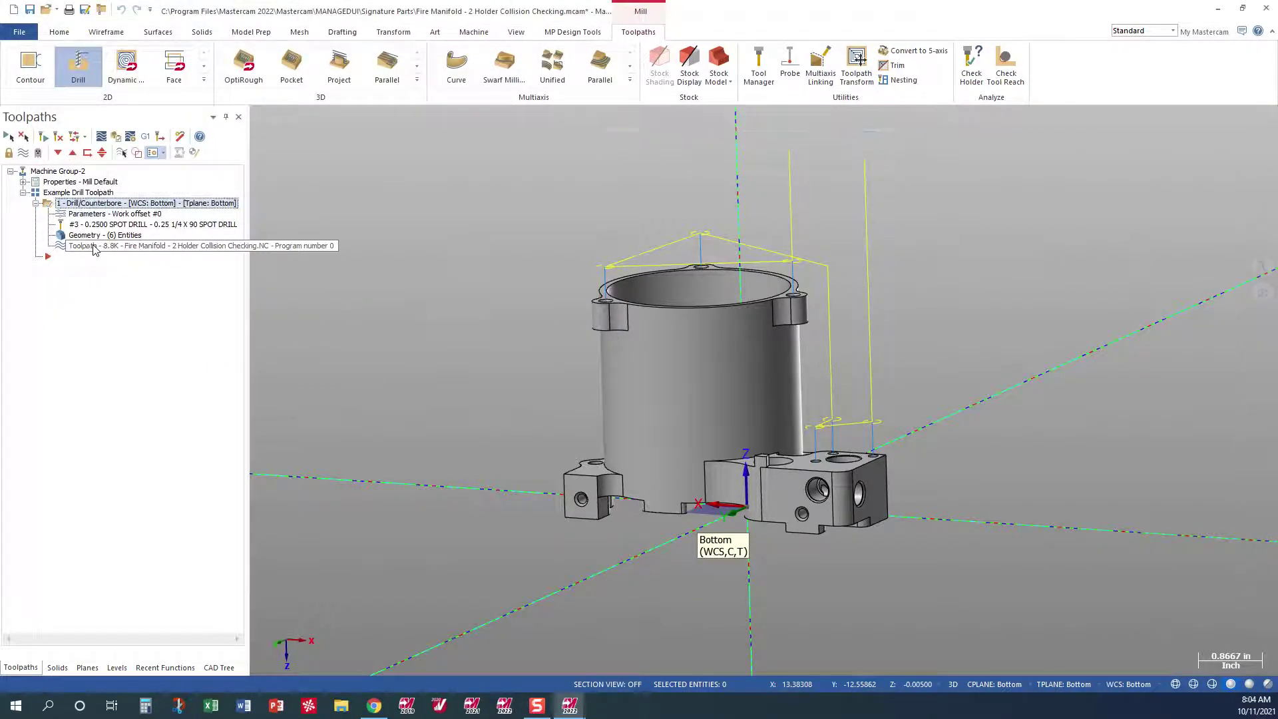
# Step: Backplot the spot-drill toolpath and examine the automatic linking moves between the cylinder-rim holes and the side block
pyautogui.hotkey('alt', 't')
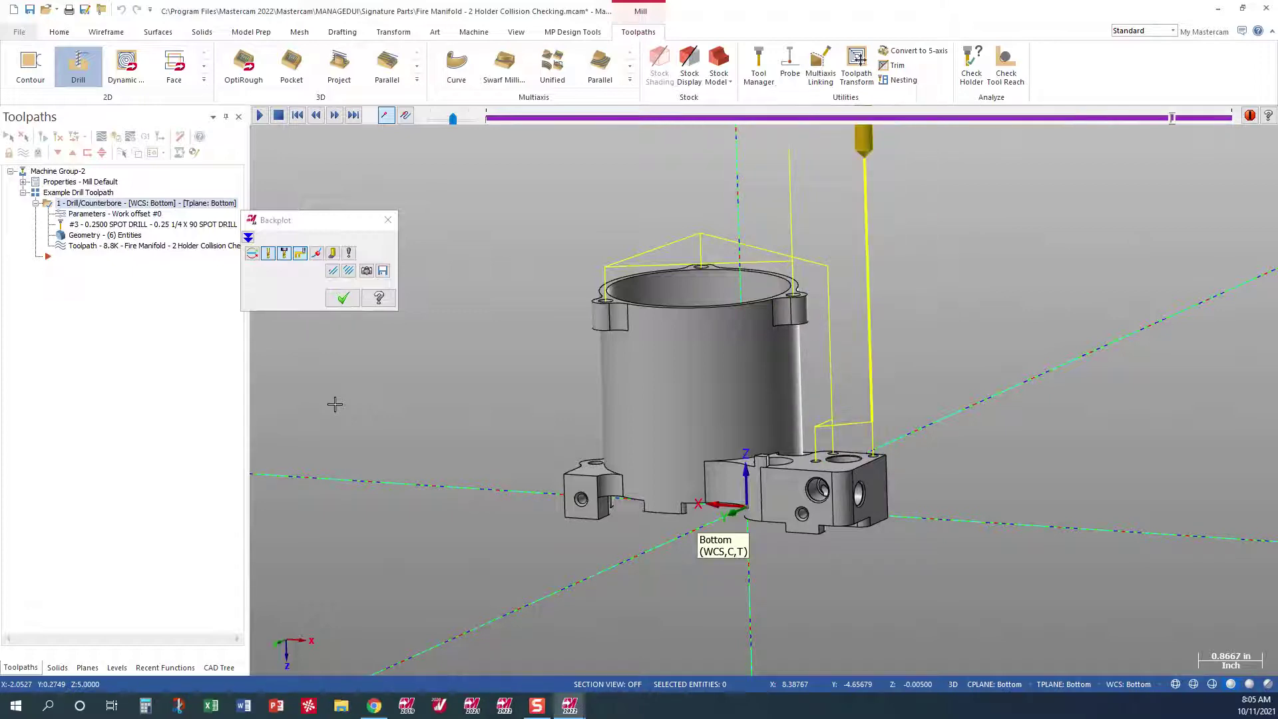
pyautogui.moveTo(1041, 541)
pyautogui.mouseDown(button='middle')
pyautogui.moveTo(1042, 493)
pyautogui.moveTo(1042, 531)
pyautogui.mouseUp(button='middle')
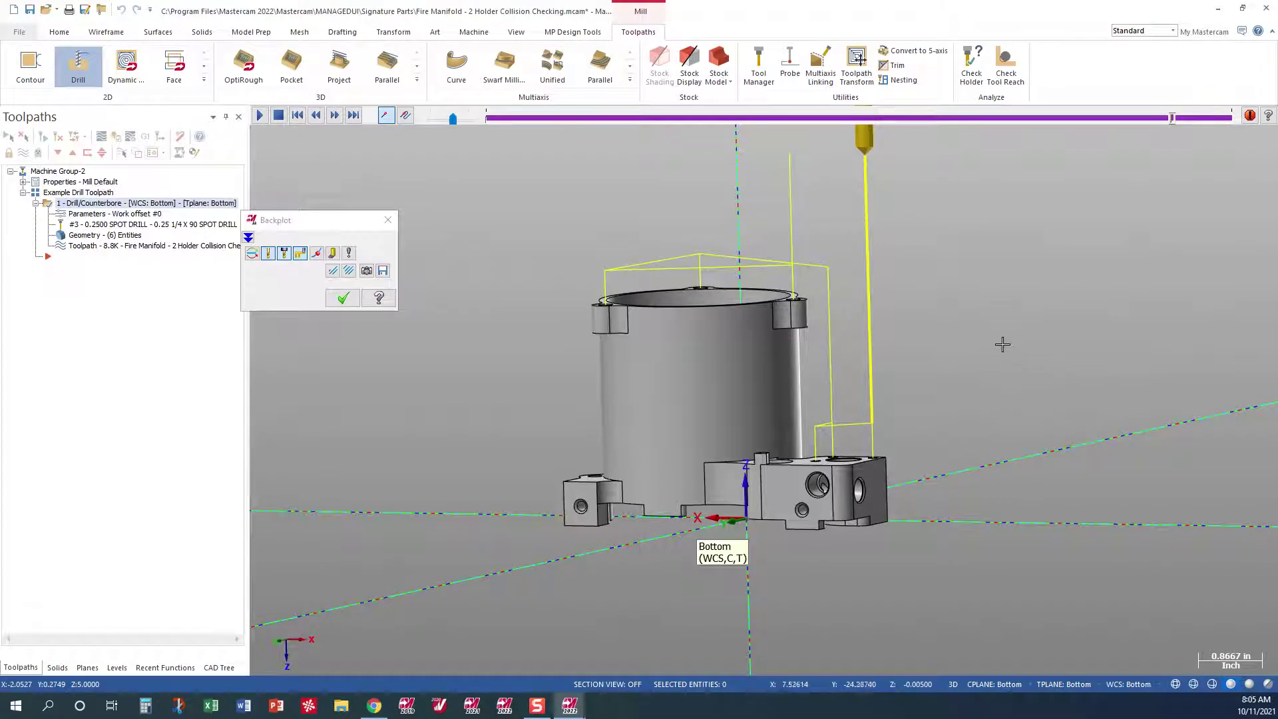
pyautogui.scroll(-2, 1001, 336)
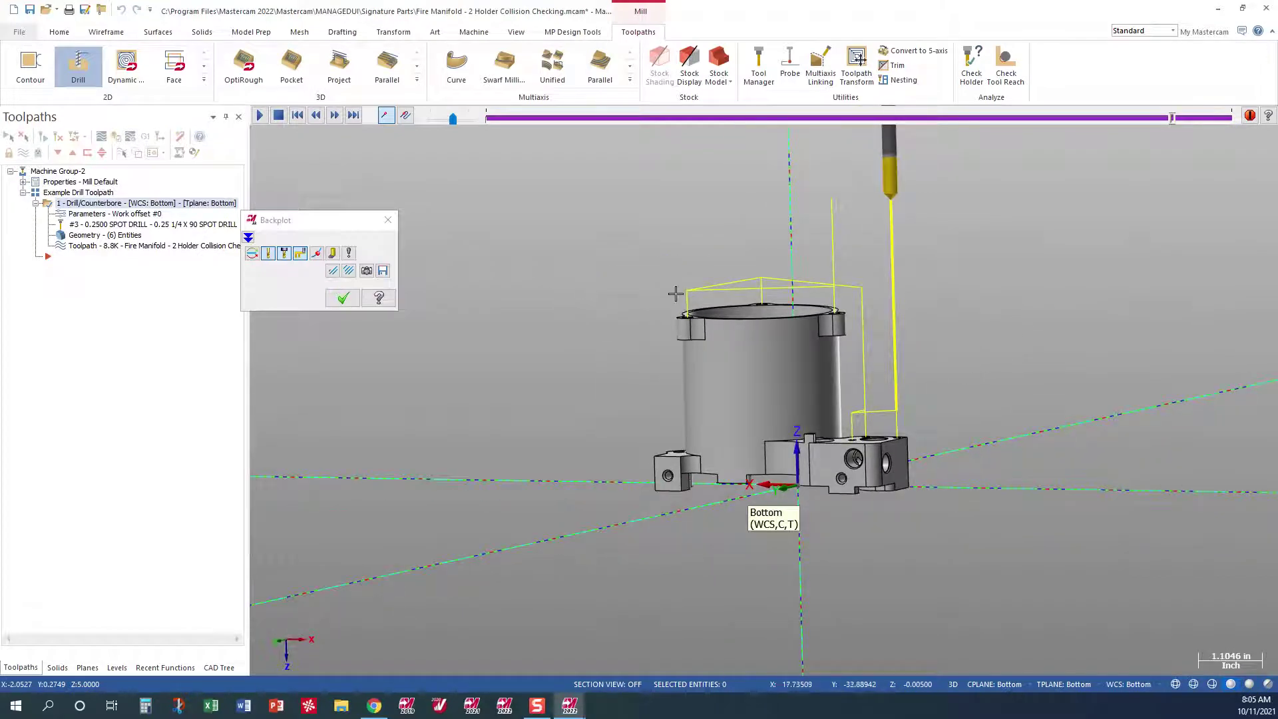
pyautogui.moveTo(675, 294); pyautogui.dragTo(715, 297, button='middle')
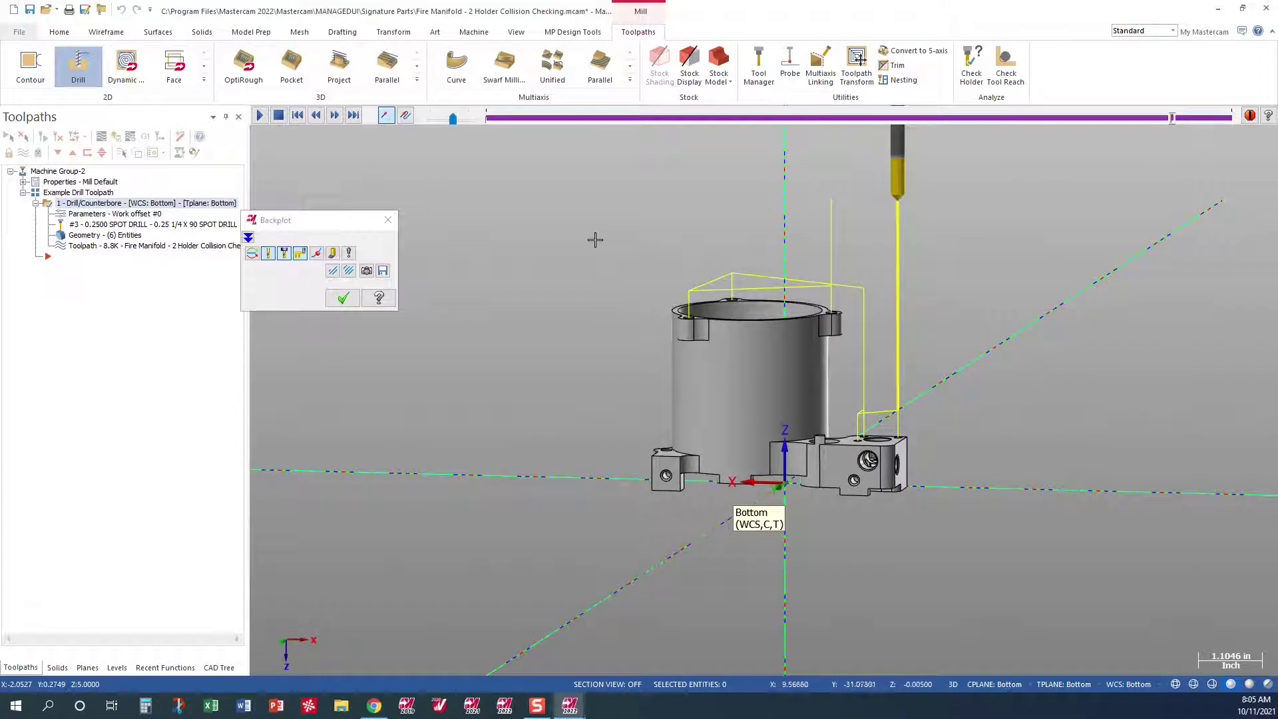
pyautogui.scroll(-1, 456, 258)
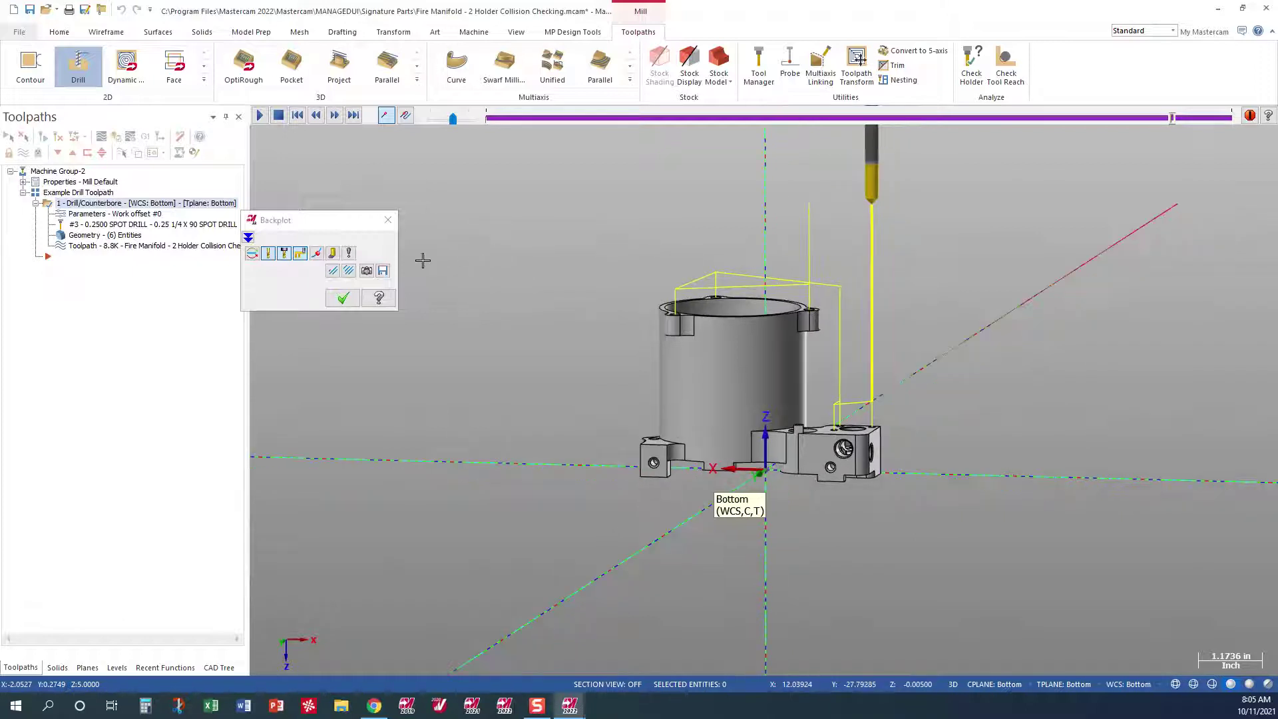